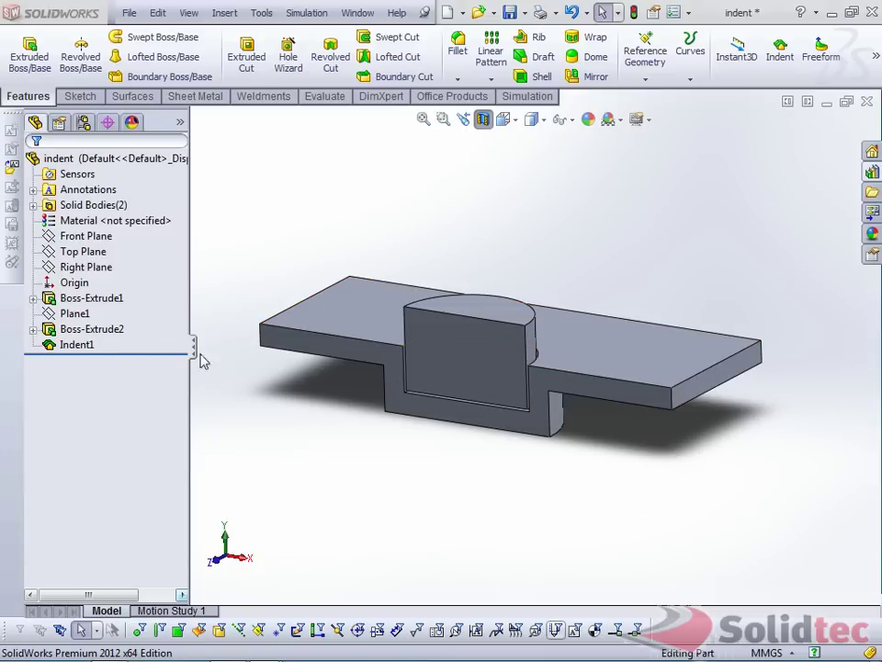
- Roll the part back to before Indent1 so the plate and cylinder show no indent
right_click(90, 345)
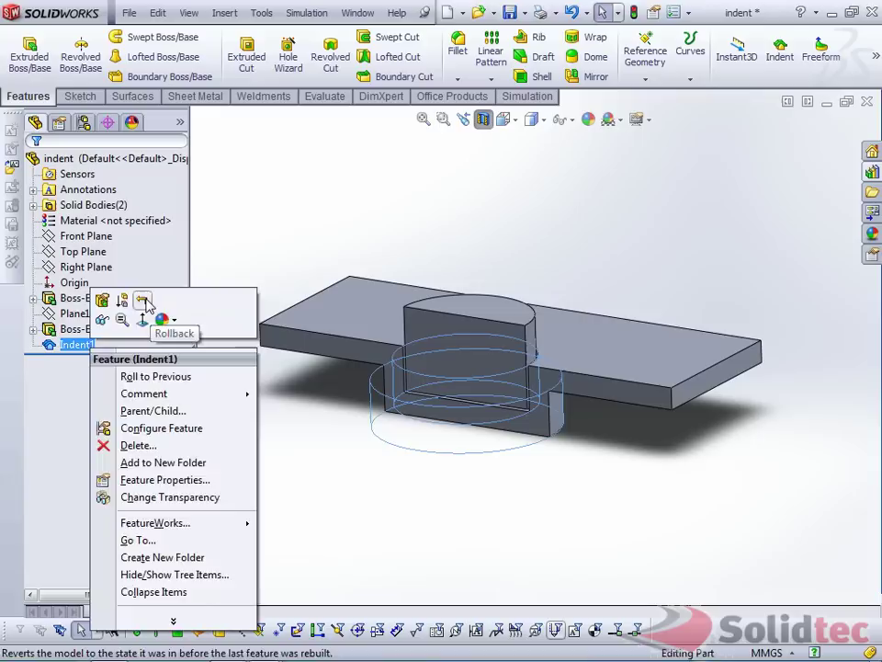
left_click(141, 295)
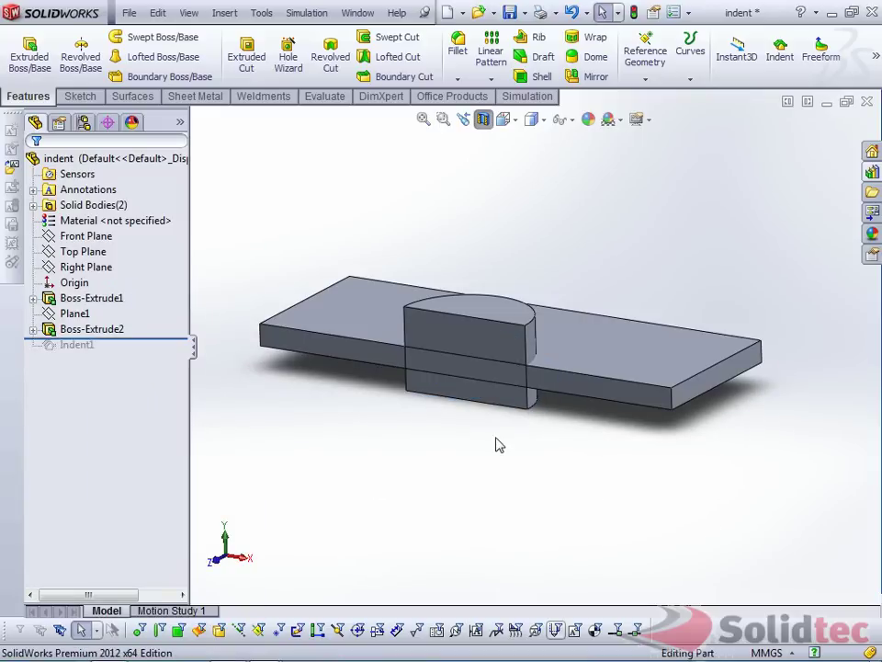
- Set up an Indent targeting plate Boss-Extrude1, with the cylinder as tool region and Remove selections
left_click(779, 50)
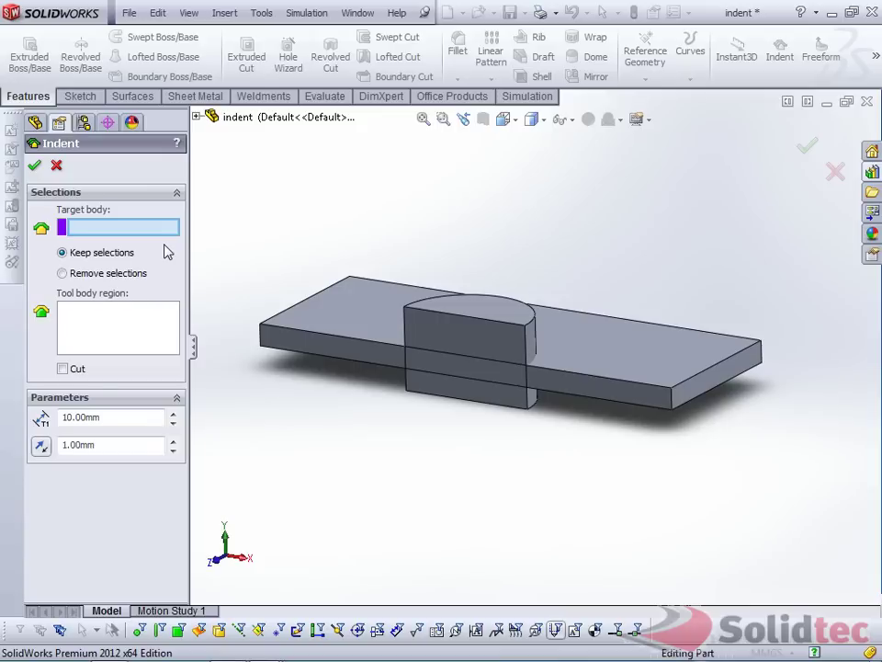
left_click(331, 313)
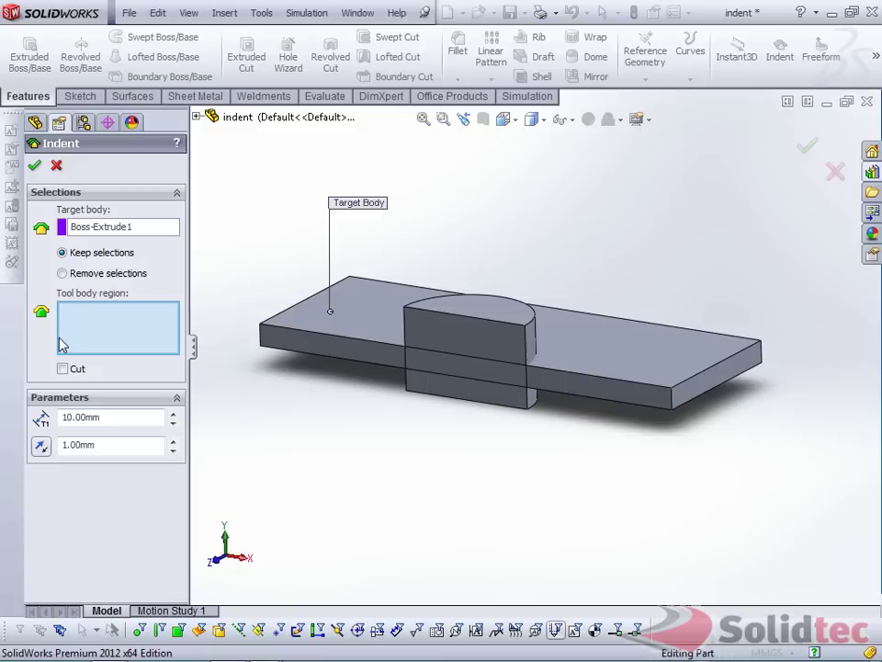
left_click(531, 349)
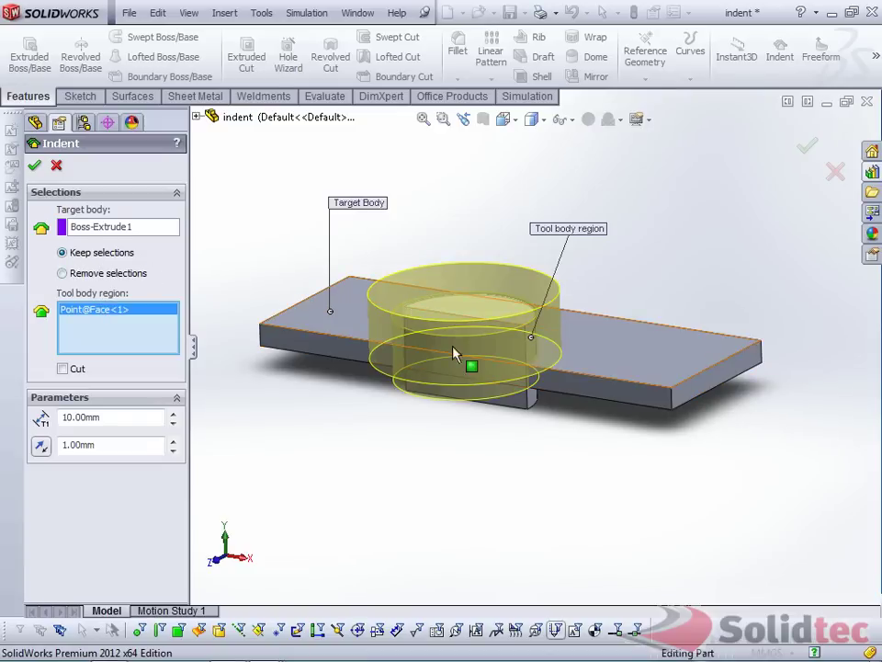
left_click(62, 273)
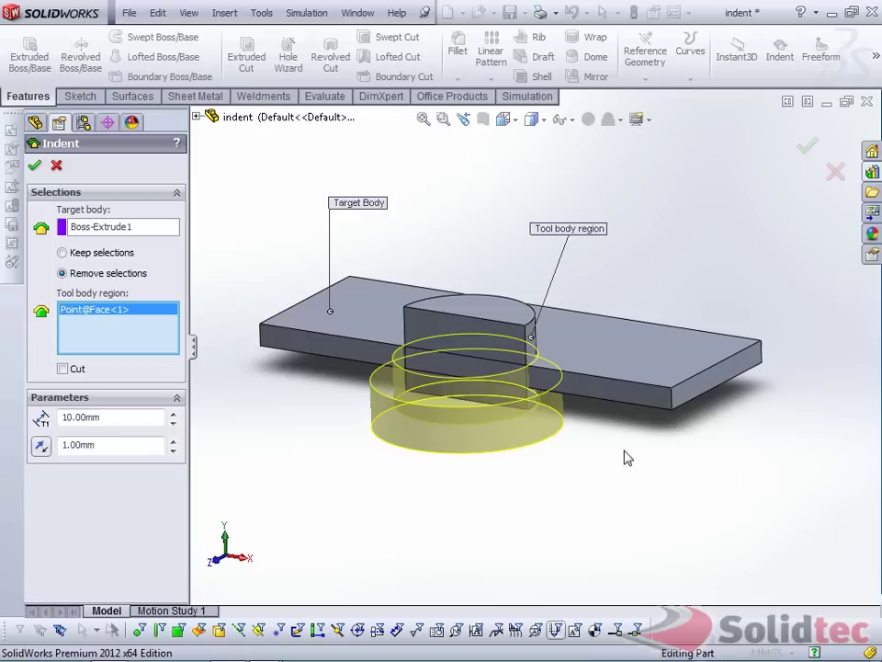
middle_click_drag(548, 433, 567, 386)
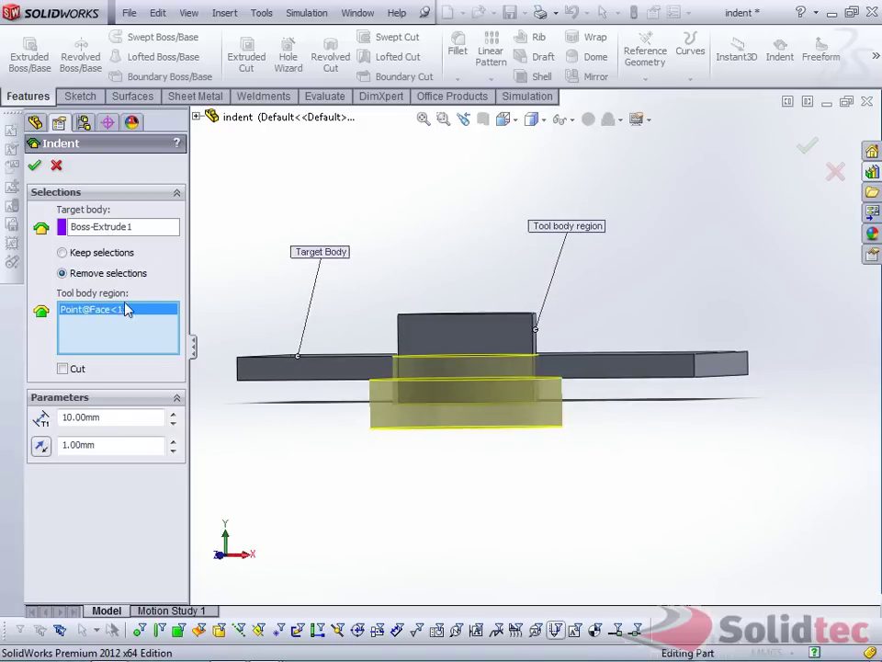
scroll(548, 394, "down", 8)
middle_click_drag(516, 403, 517, 401)
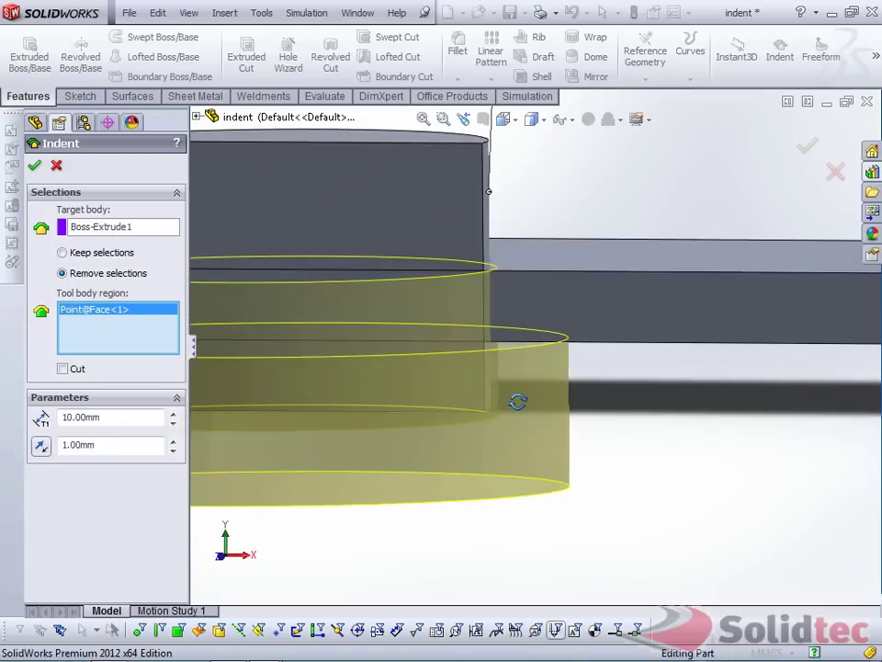
key("Return")
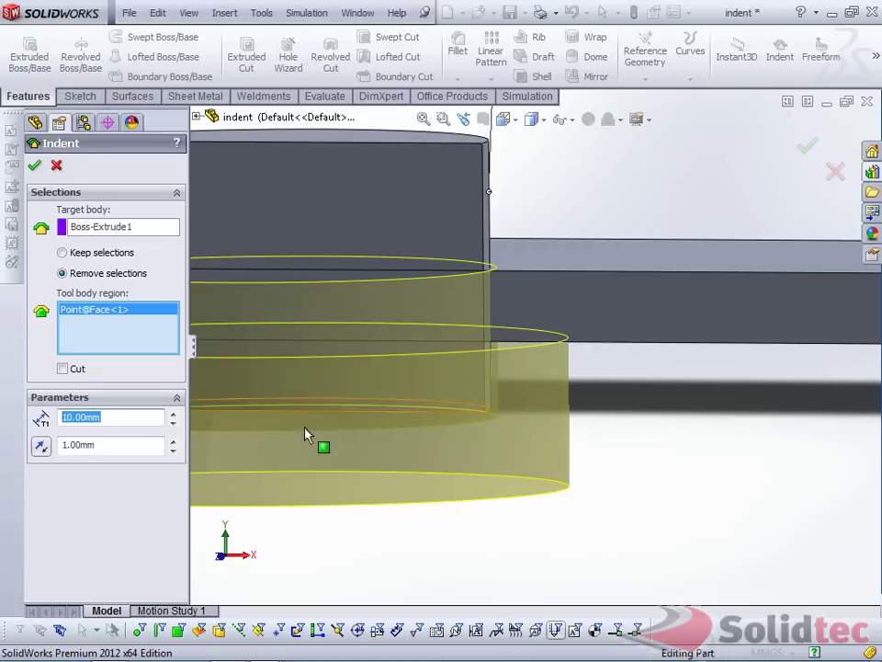
left_click(114, 444)
type("2")
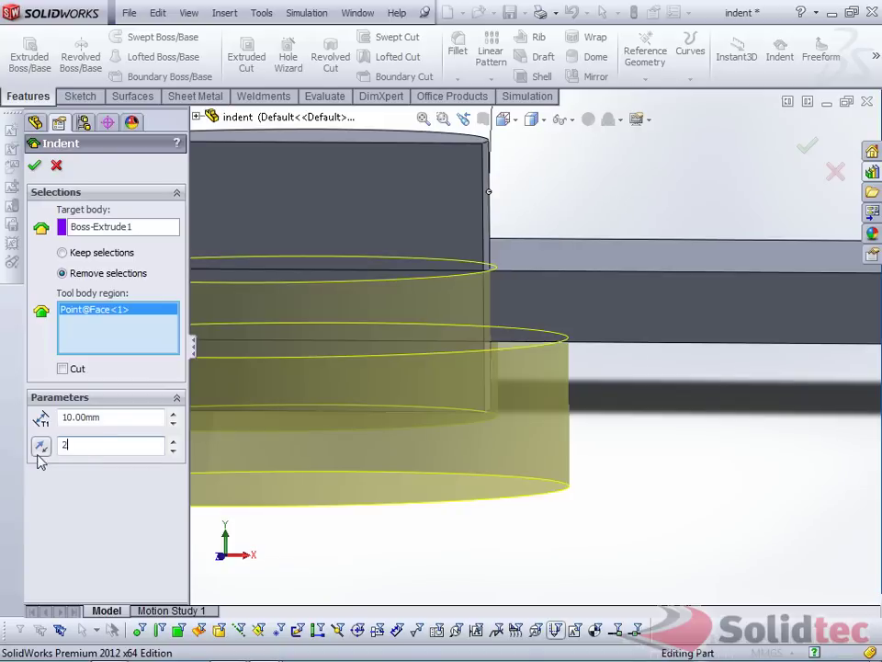
key("Return")
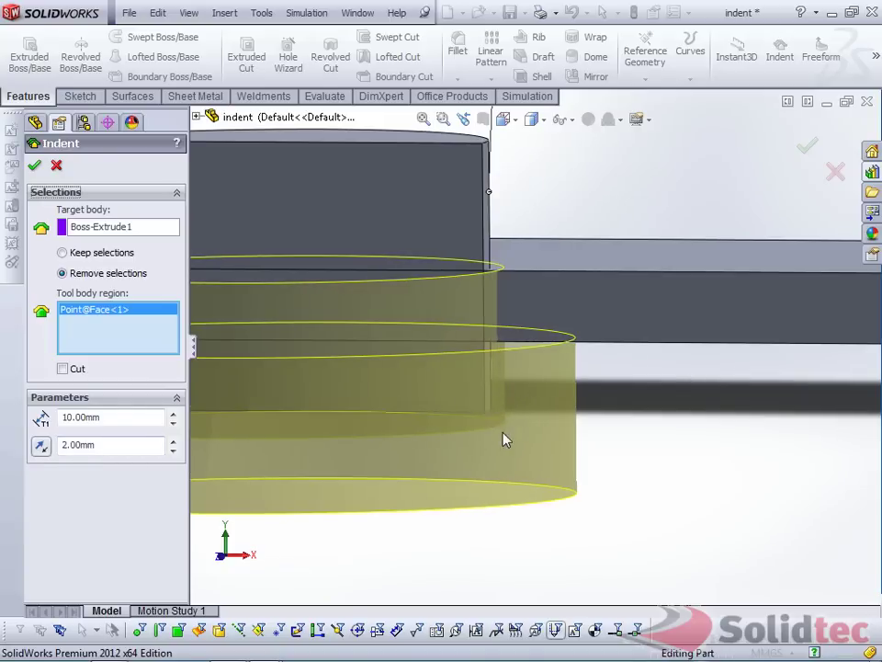
scroll(460, 395, "up", 3)
middle_click_drag(399, 354, 207, 352)
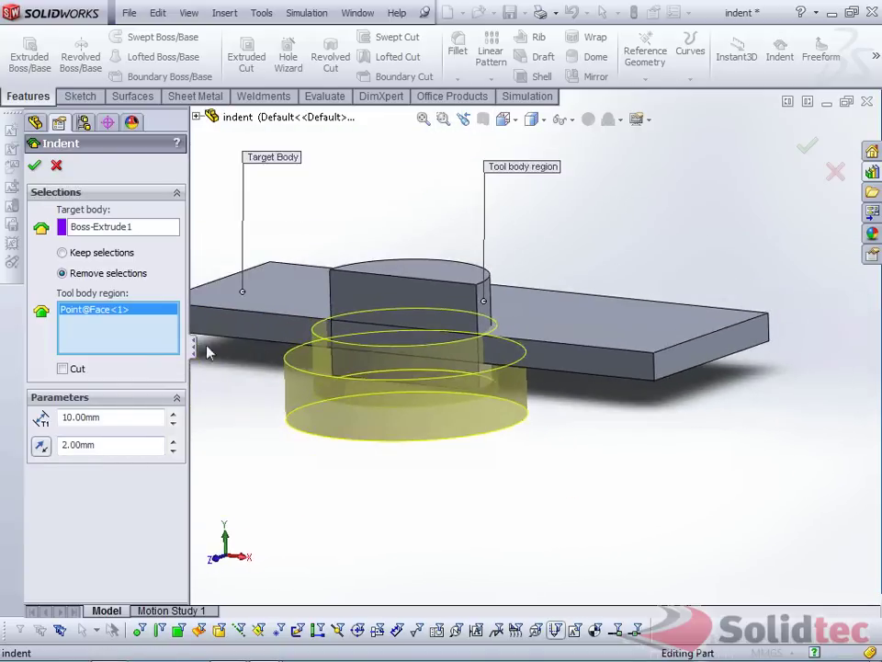
double_click(106, 444)
type("1")
key("Return")
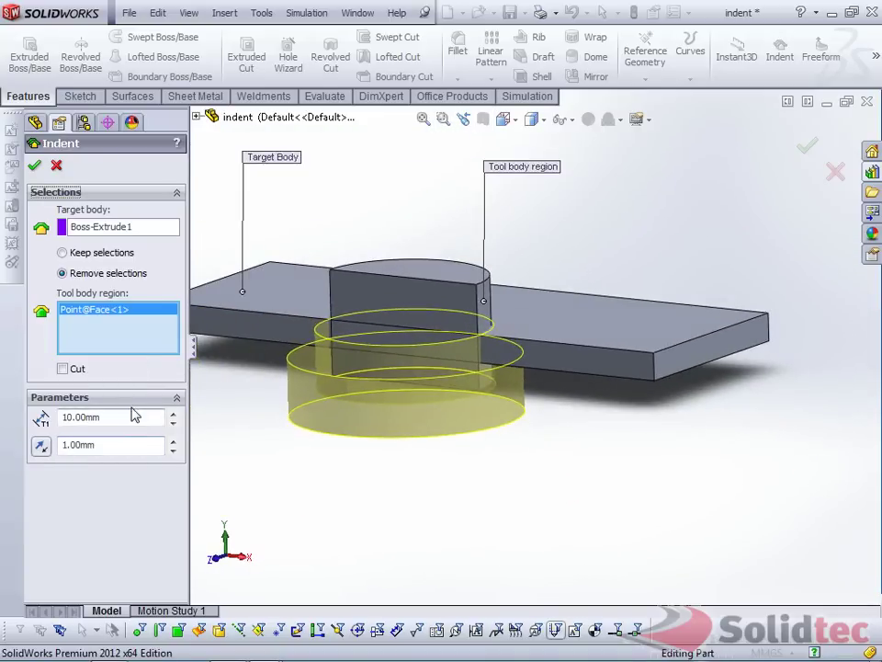
- Accept the indent, creating Indent3's 10.00mm pocket, and inspect the result
left_click(34, 165)
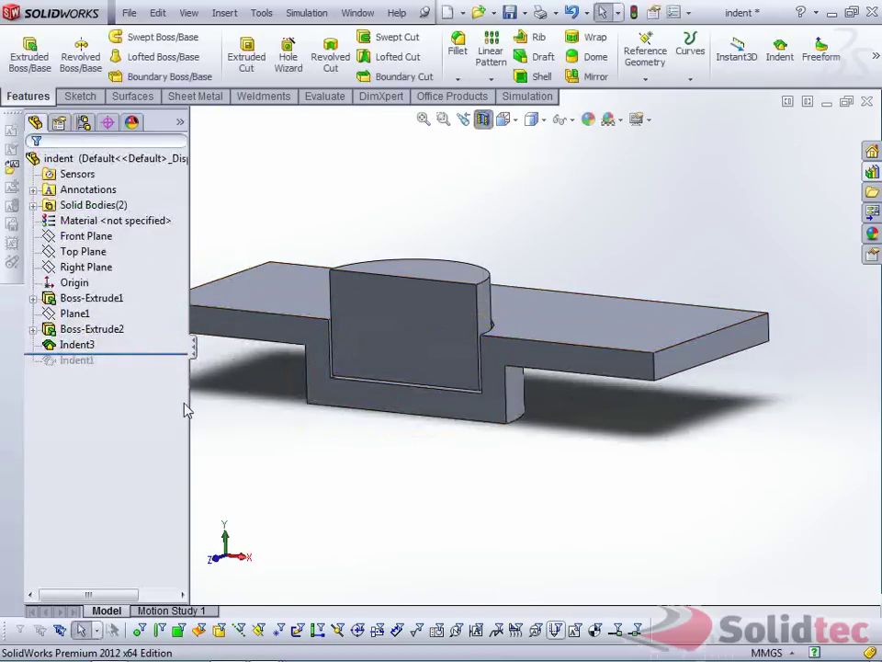
scroll(449, 403, "down", 3)
middle_click_drag(449, 403, 450, 445)
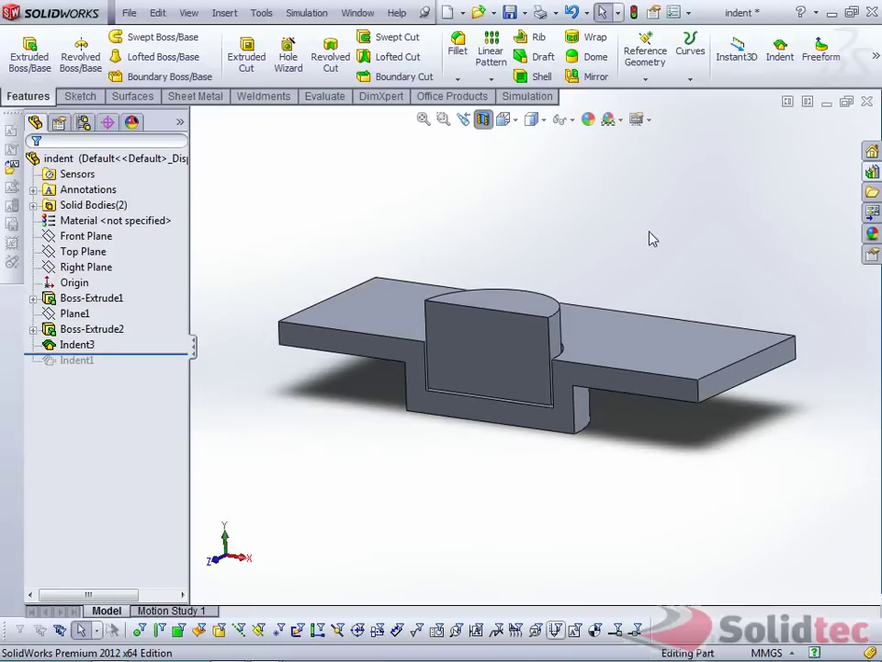
- Cycle through the open documents and settle on the deform part
key("ctrl+Tab")
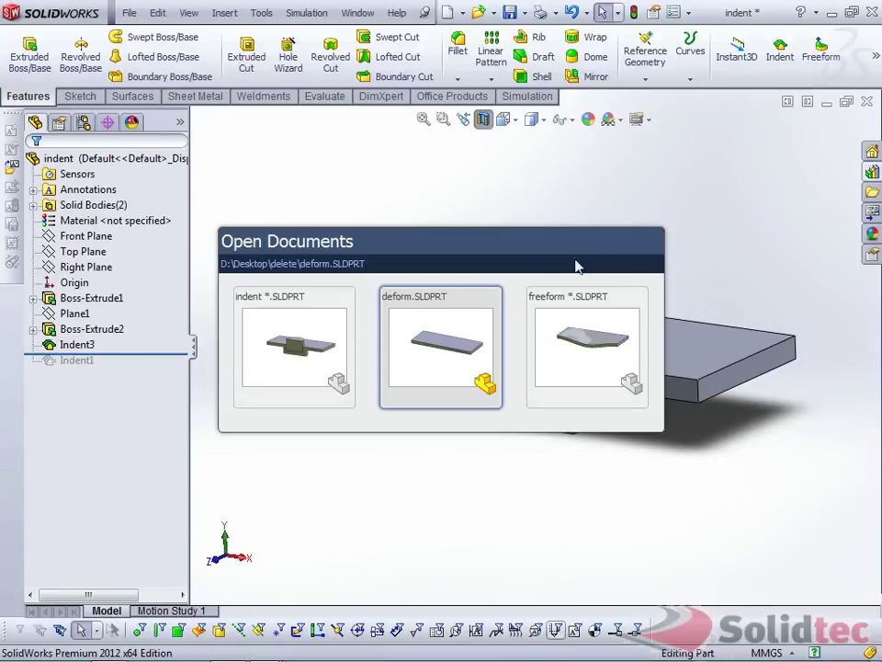
left_click(579, 333)
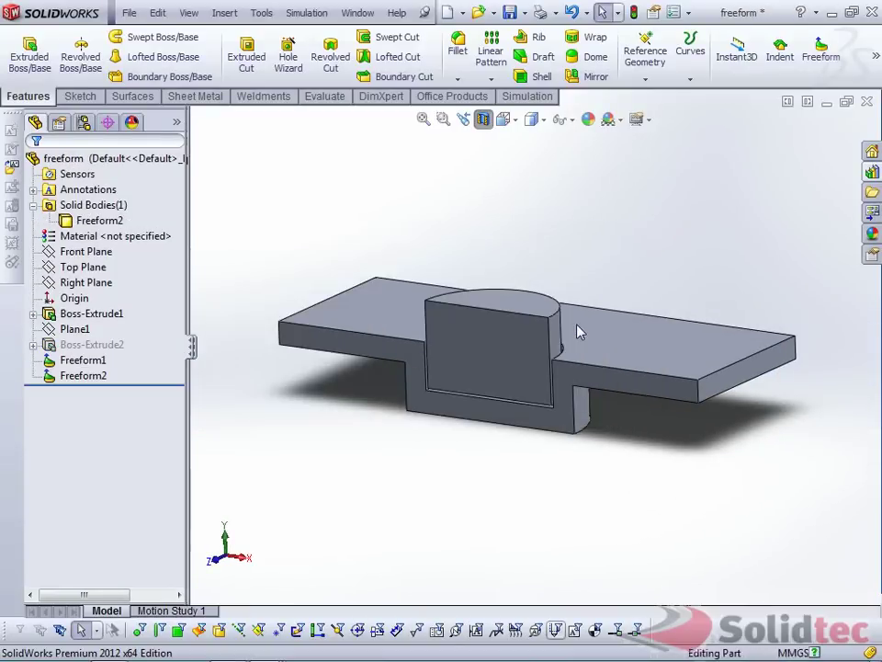
key("ctrl+Tab")
left_click(414, 340)
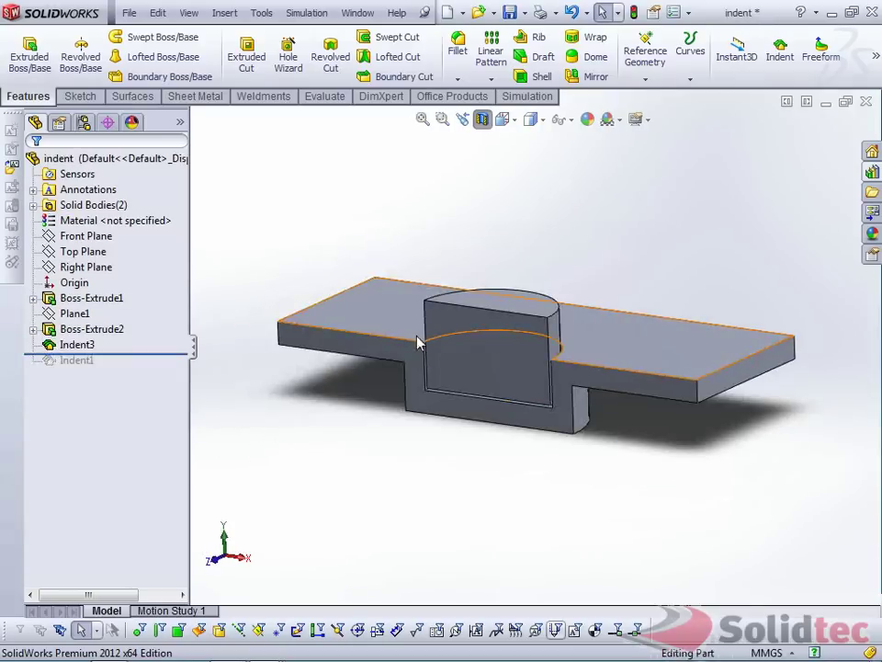
key("ctrl+Tab")
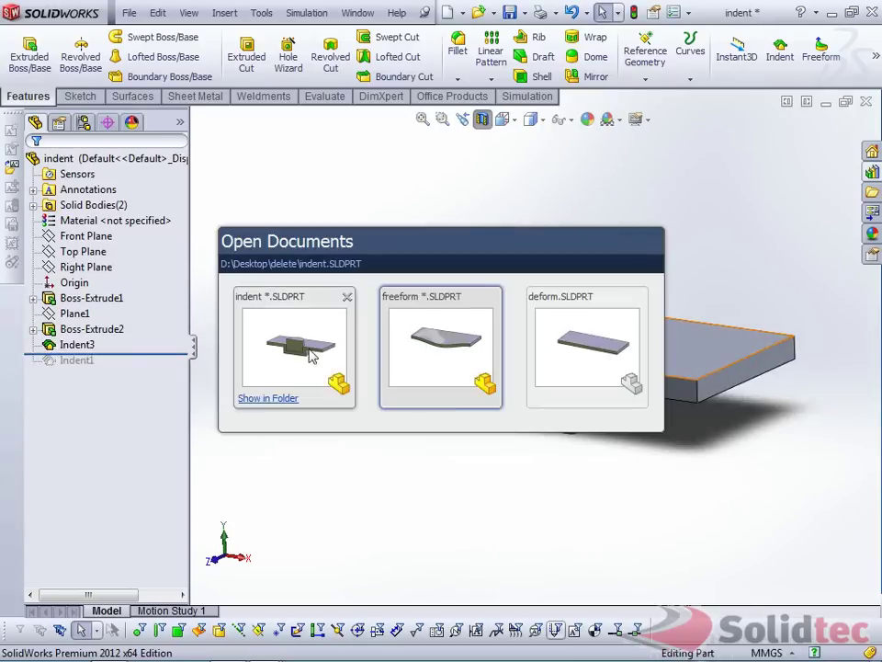
left_click(571, 344)
middle_click_drag(566, 350, 587, 410)
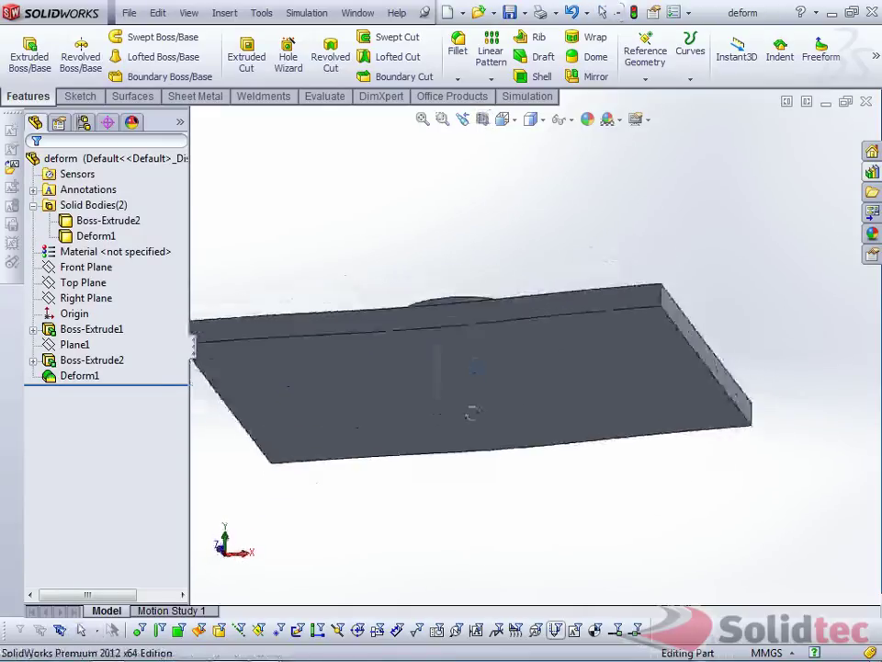
- Preview a Front Plane section view, close it, and bring up Deform1's options
left_click(481, 119)
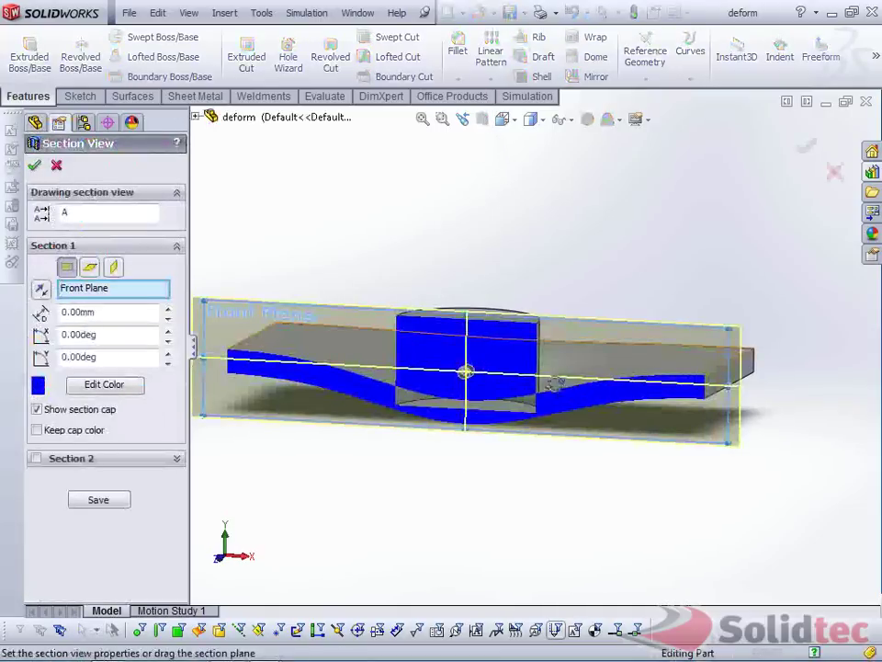
left_click(34, 165)
scroll(441, 464, "down", 3)
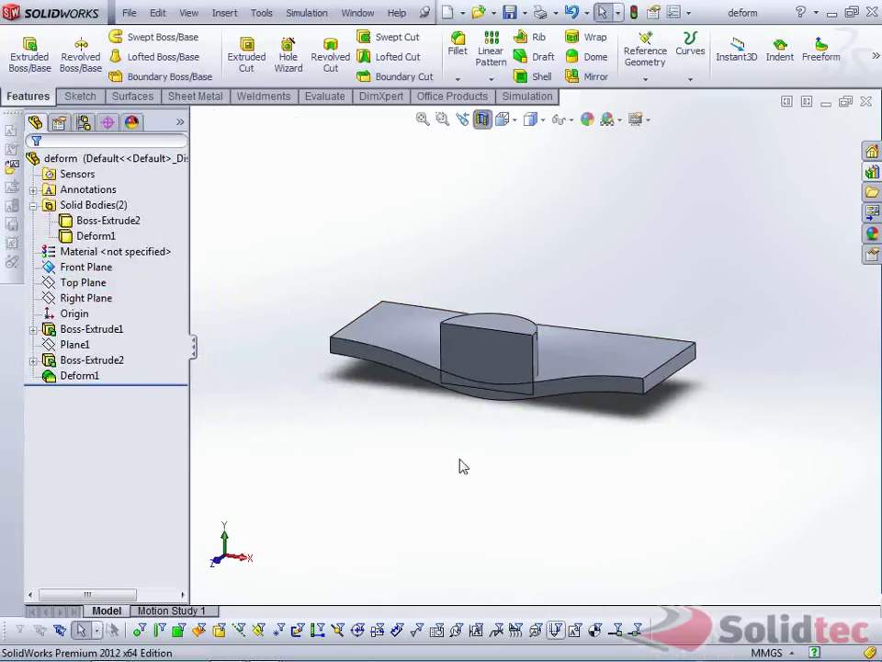
left_click(84, 377)
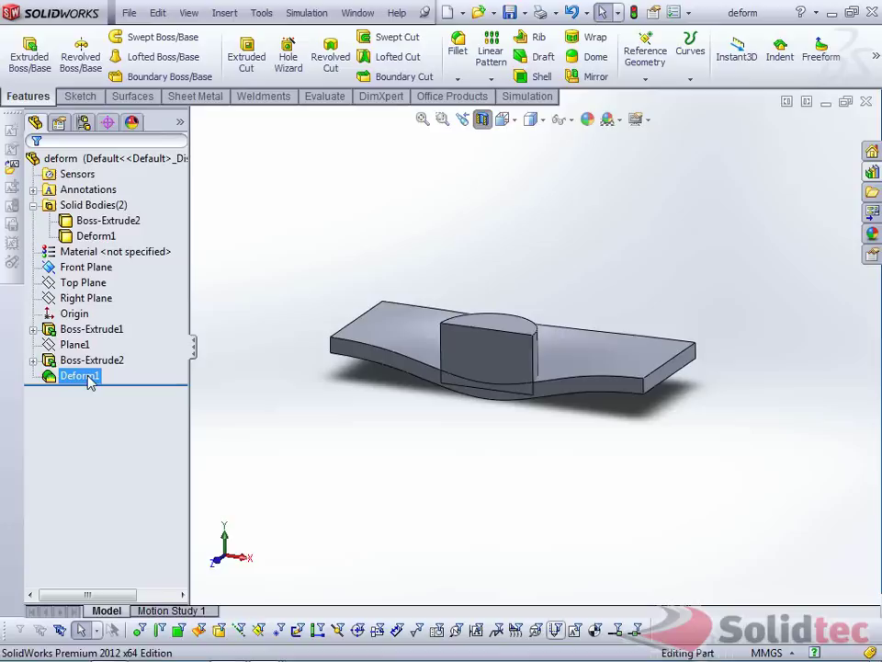
right_click(85, 377)
- Roll back before Deform1 and start a Surface push Deform using the slab's top face as direction
left_click(140, 331)
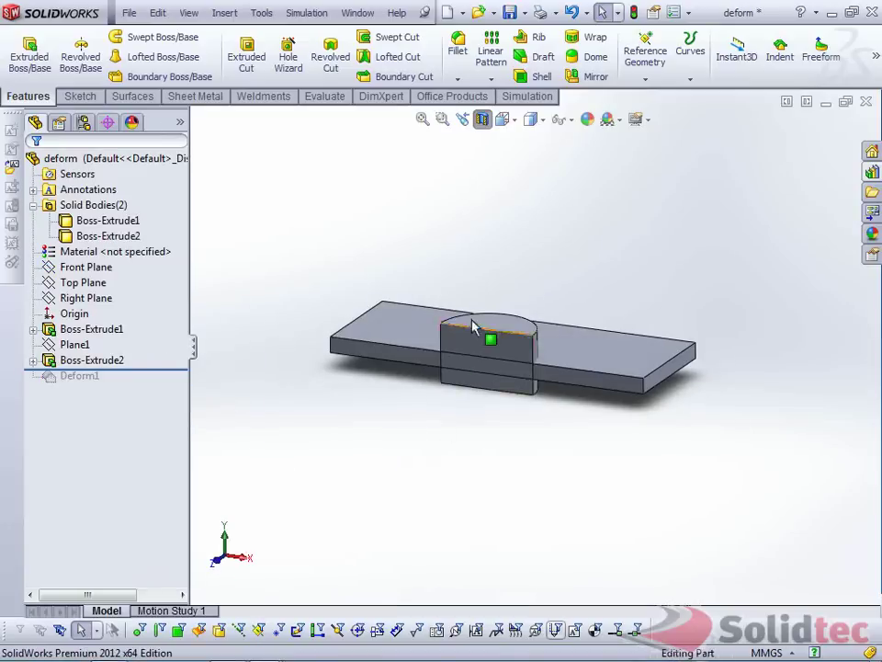
scroll(488, 340, "up", 2)
mouse_move(875, 57)
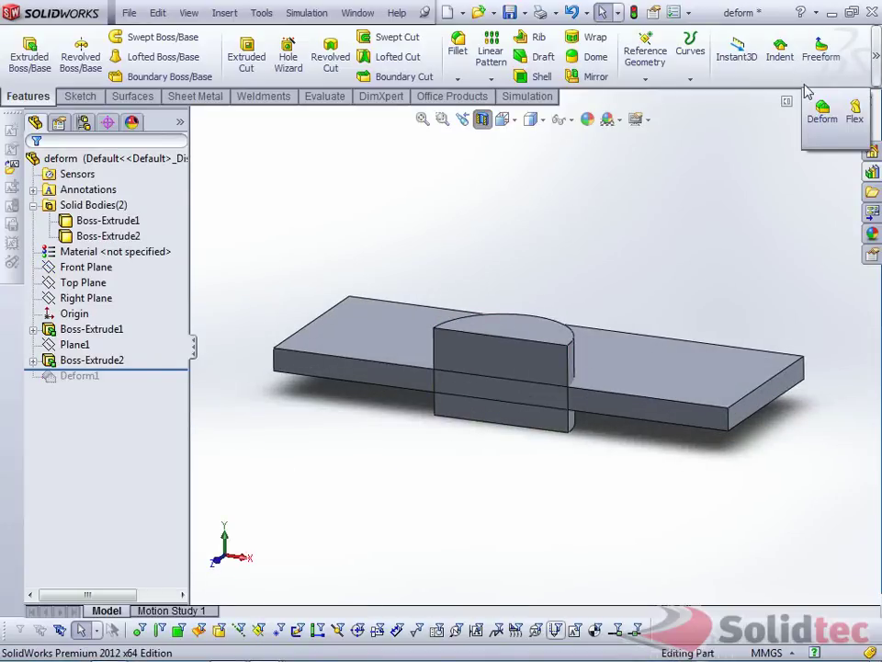
left_click(824, 110)
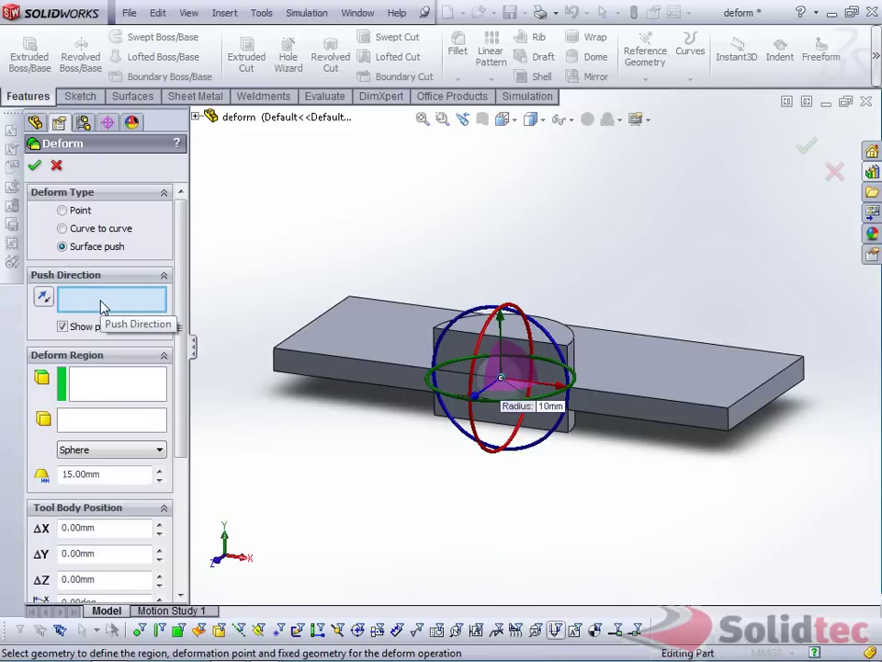
left_click(357, 339)
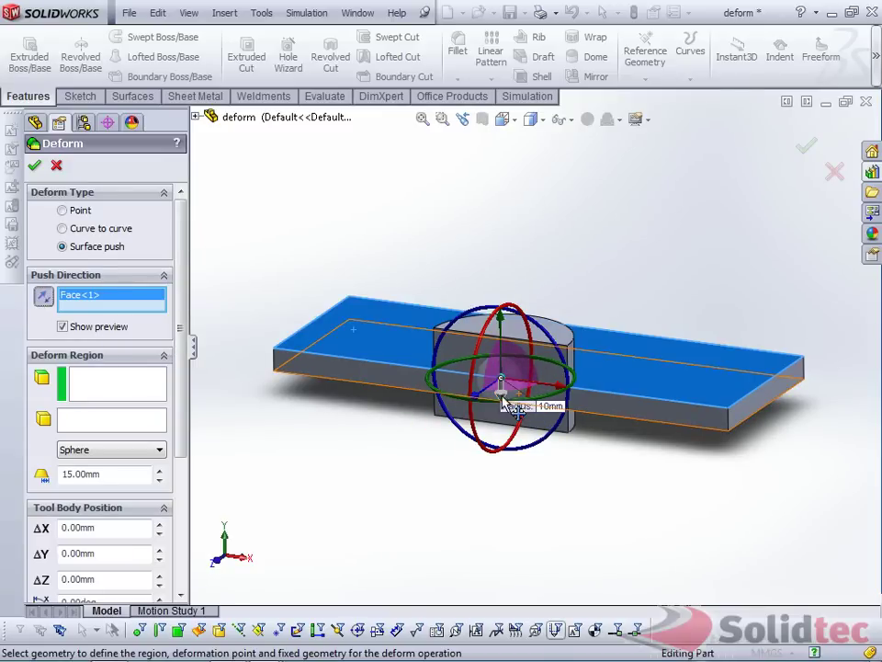
scroll(175, 388, "down", 2)
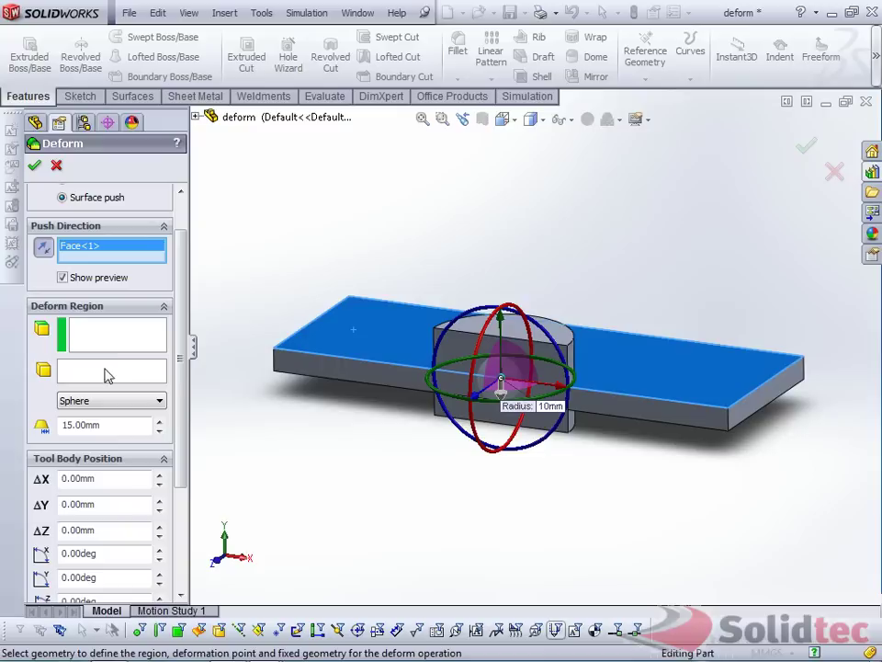
- Set slab Boss-Extrude1 as the body to deform and cylinder Boss-Extrude2 as the Select Body tool
left_click(115, 344)
left_click(115, 369)
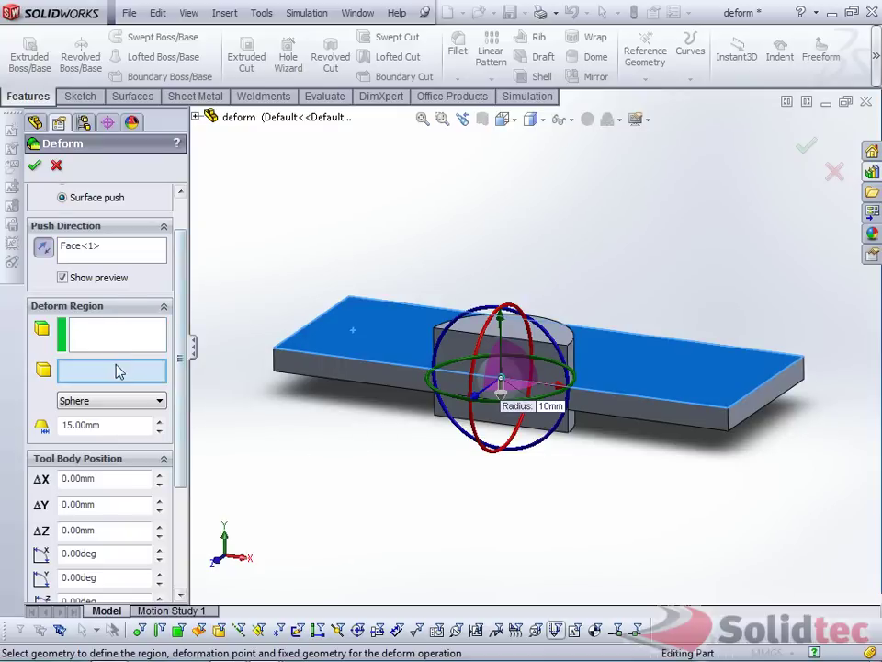
left_click(770, 429)
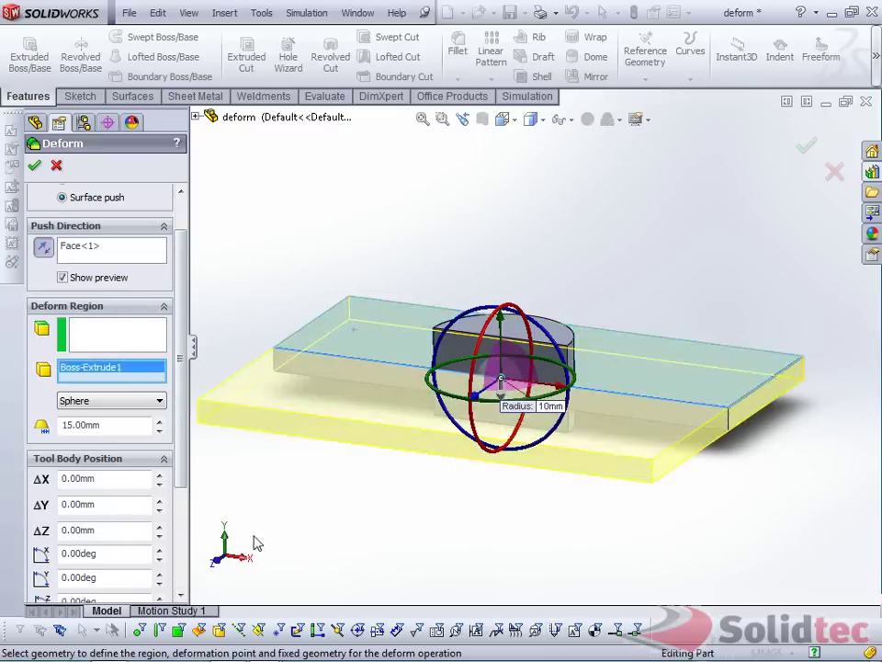
scroll(174, 382, "down", 1)
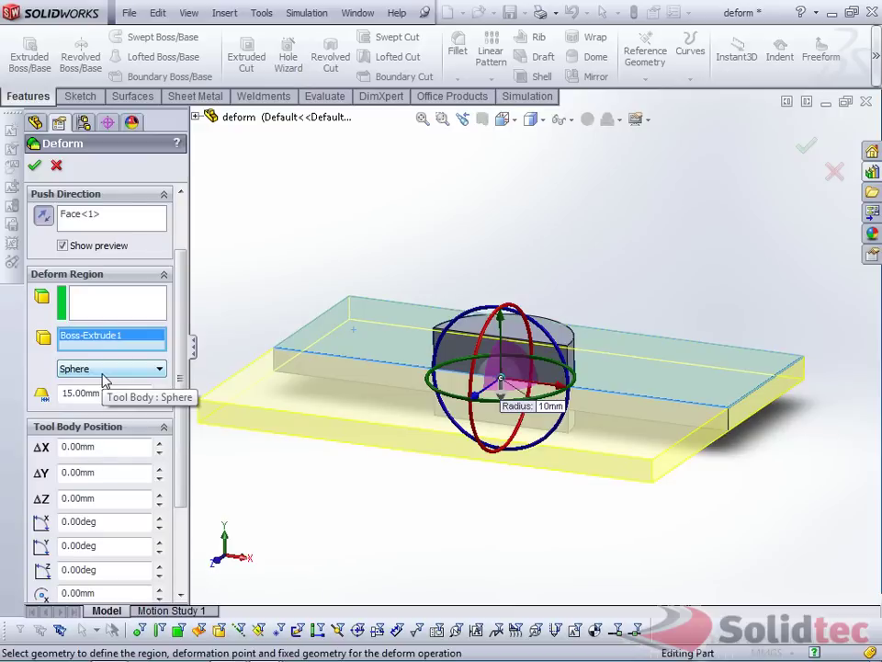
left_click(136, 370)
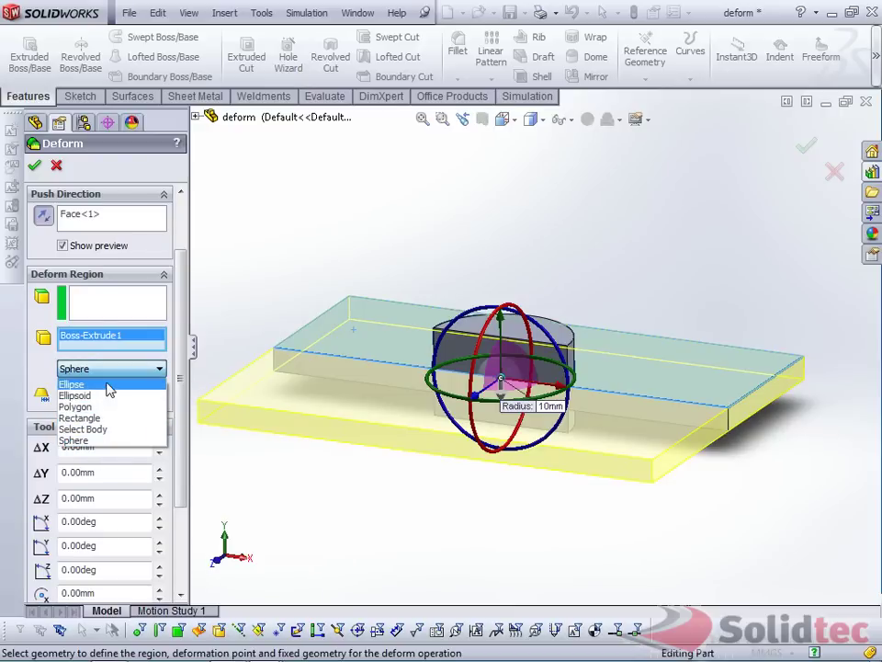
left_click(98, 429)
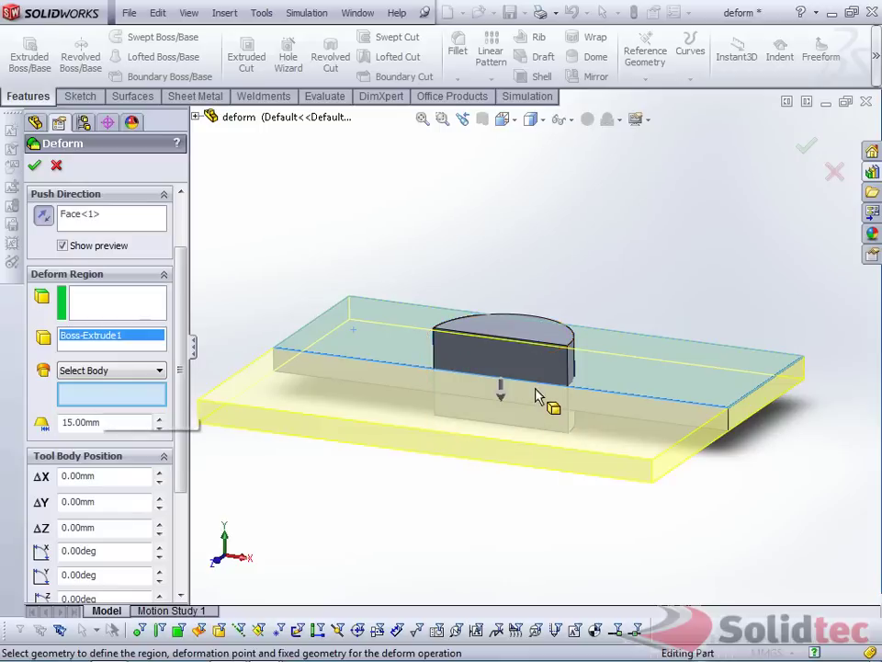
middle_click_drag(541, 394, 574, 372)
left_click(574, 372)
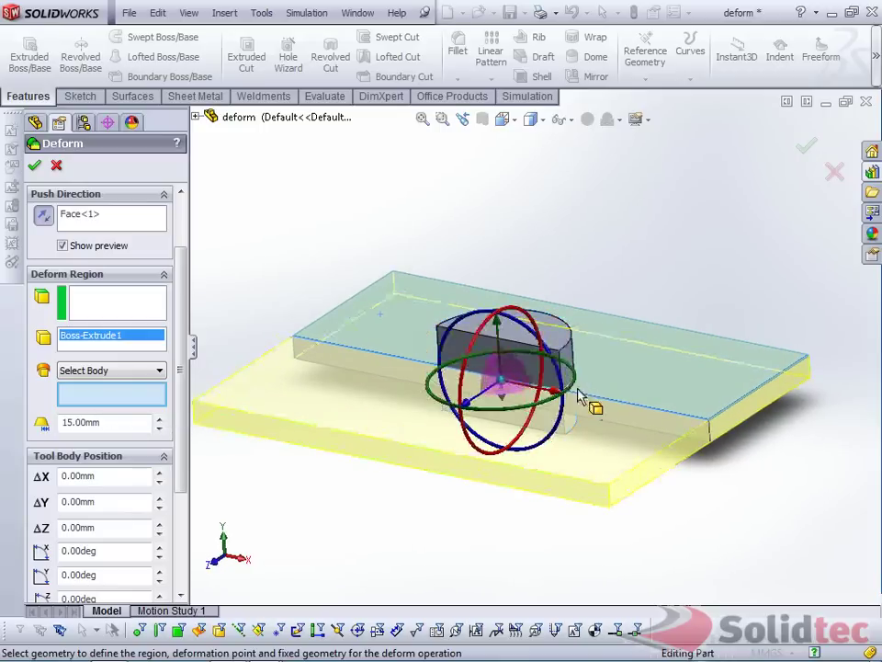
- Move the tool body down into the slab and accept, creating Deform3 with a curved dip
middle_click_drag(728, 504, 715, 477)
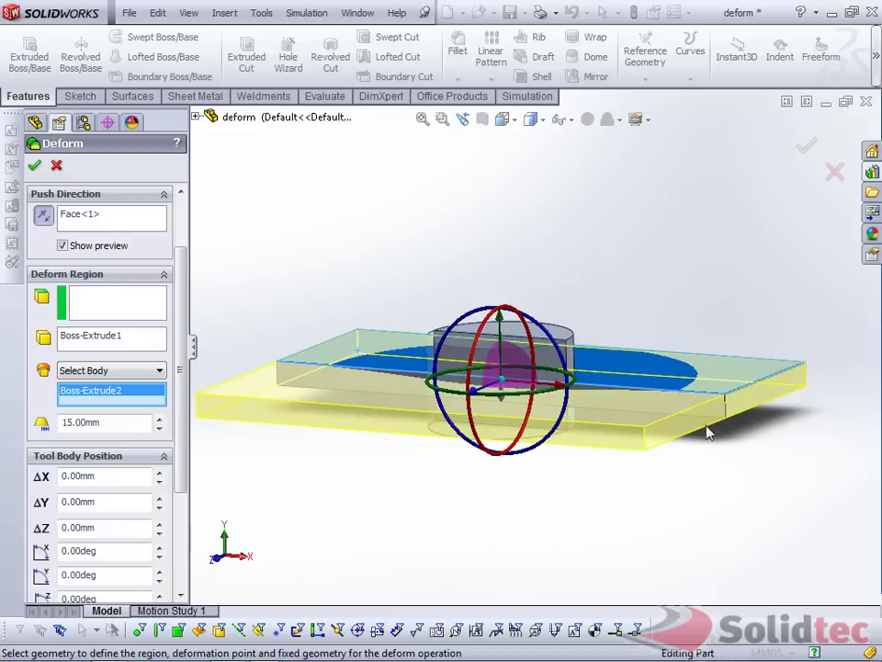
middle_click_drag(650, 398, 671, 364)
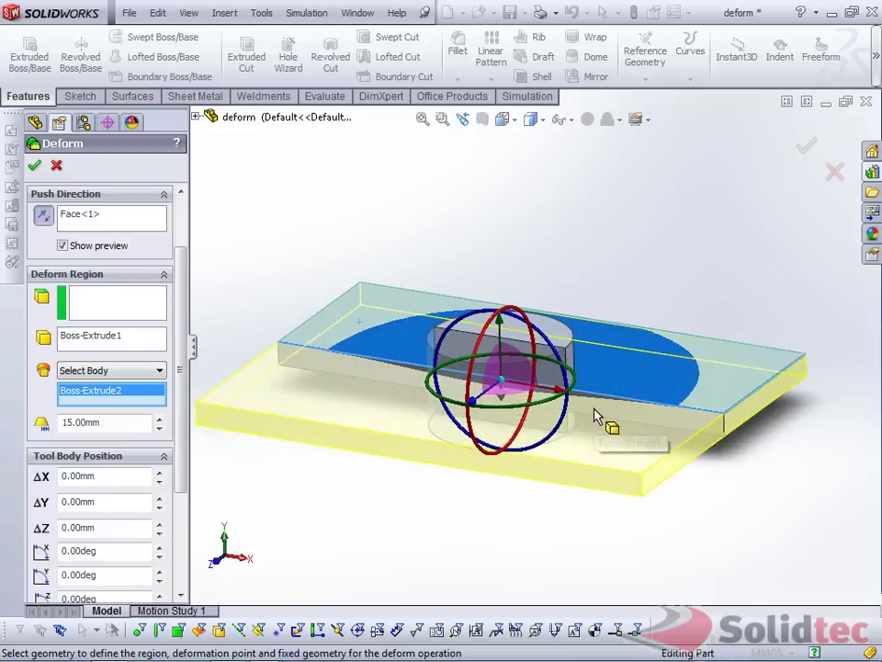
middle_click_drag(598, 414, 588, 389)
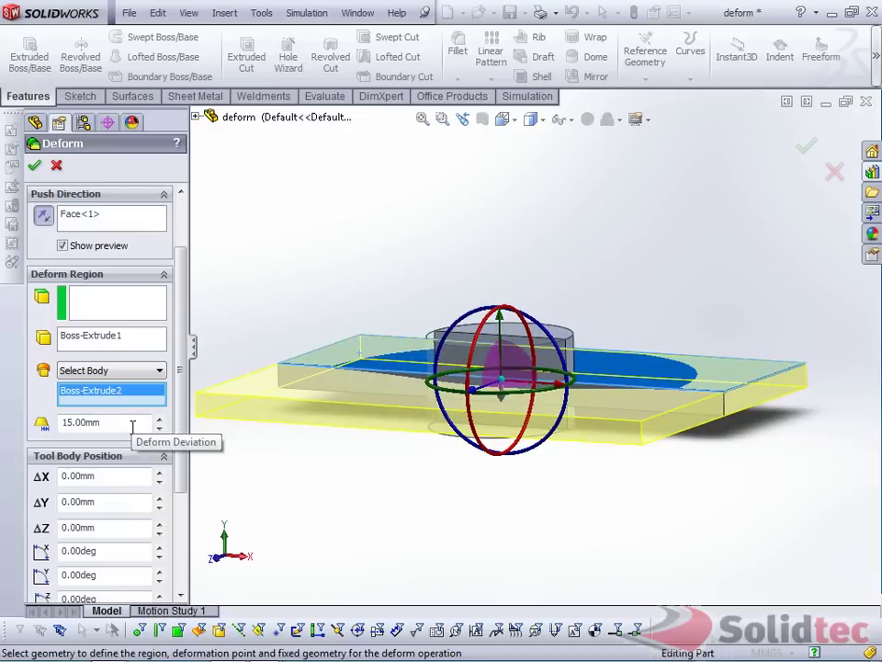
mouse_move(362, 466)
middle_mouse_down()
mouse_move(360, 417)
mouse_move(361, 457)
middle_mouse_up()
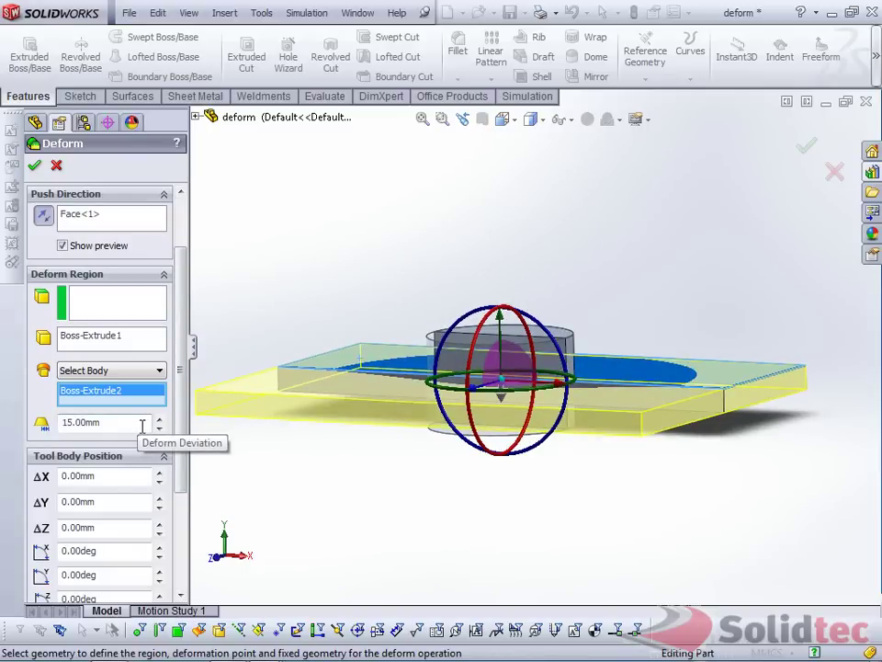
middle_click_drag(350, 460, 472, 408)
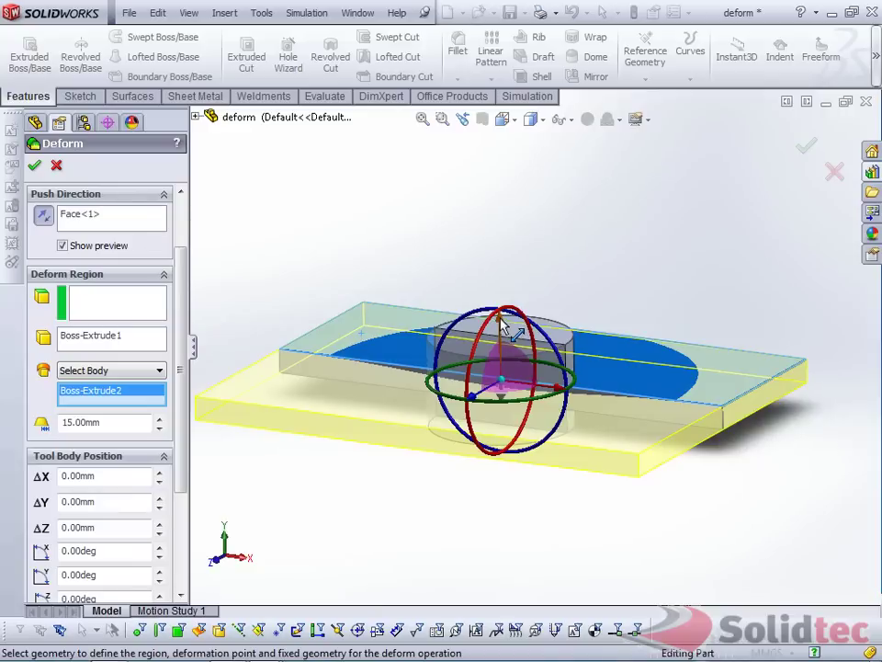
scroll(502, 329, "down", 2)
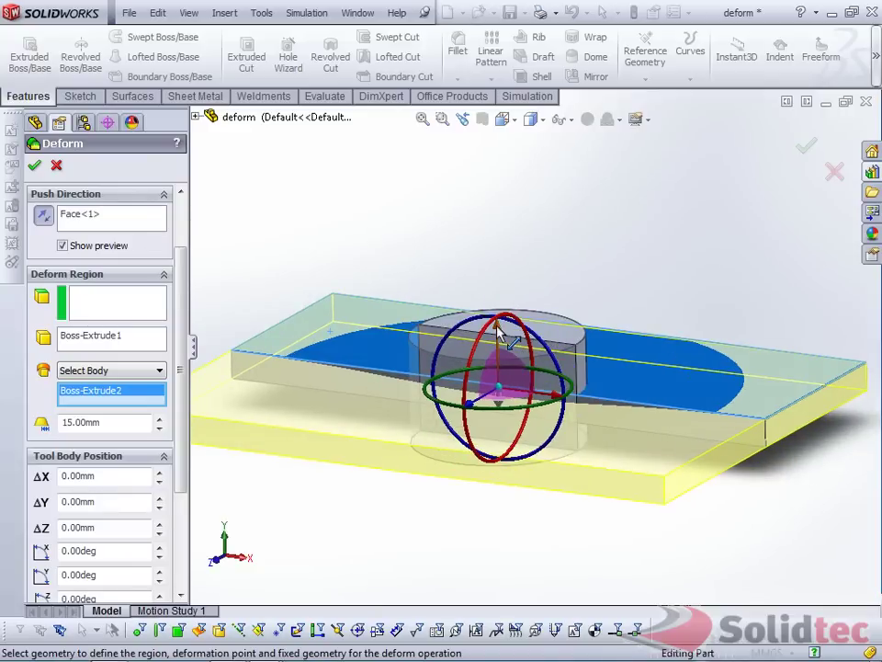
left_click_drag(500, 329, 536, 360)
mouse_move(629, 468)
middle_mouse_down()
mouse_move(624, 409)
mouse_move(626, 463)
middle_mouse_up()
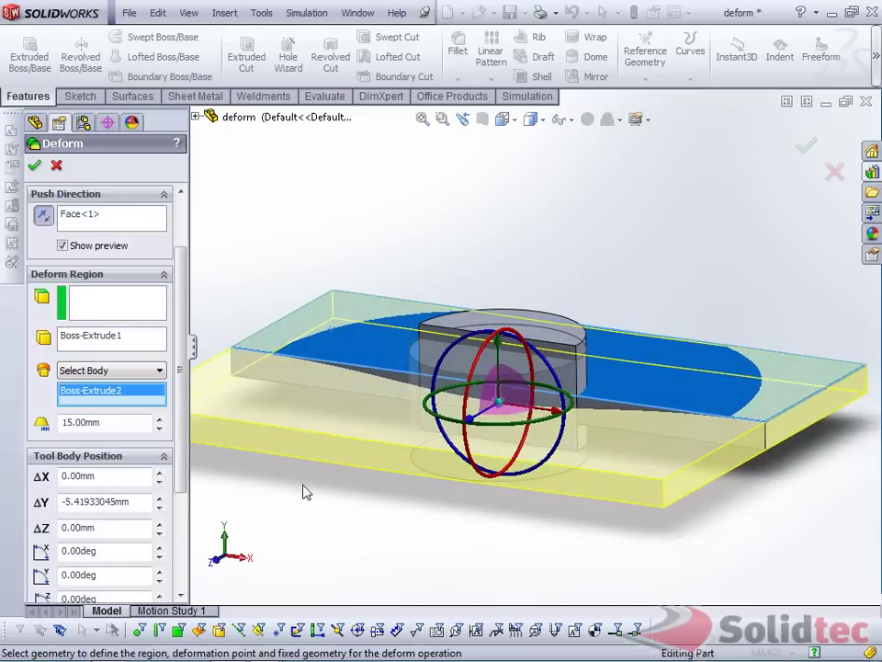
left_click_drag(176, 315, 184, 432)
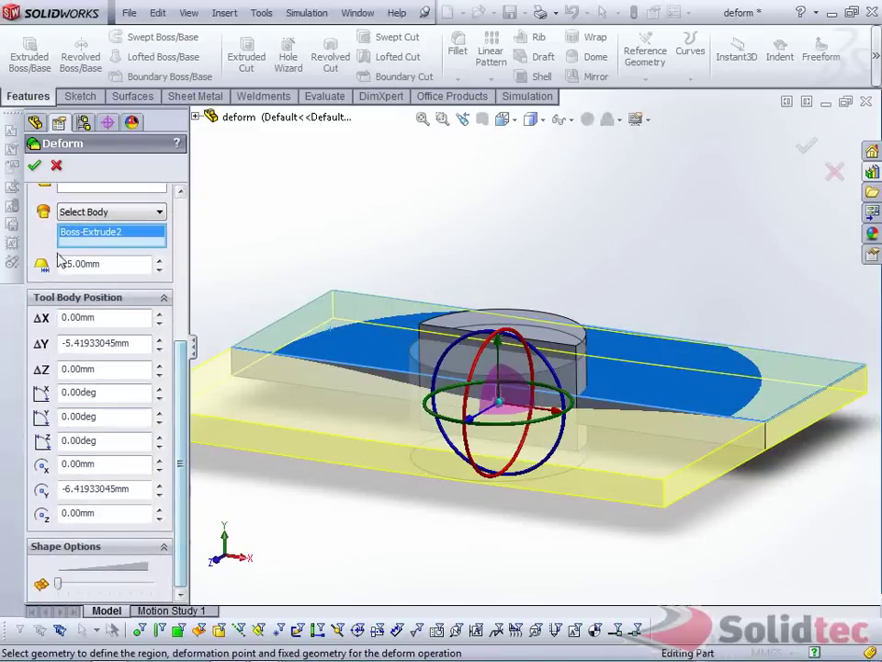
left_click(34, 166)
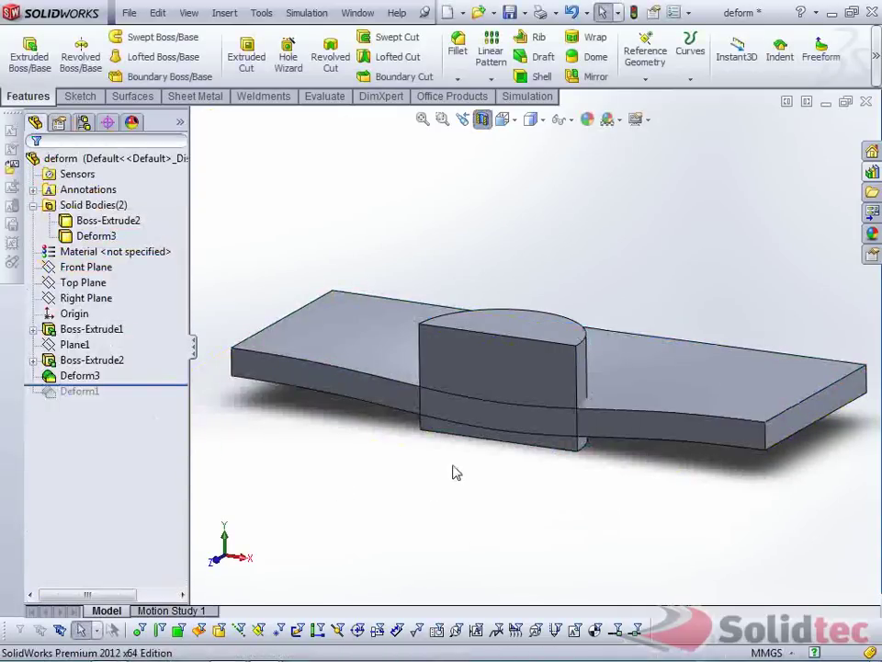
- Hide the Boss-Extrude2 cylinder body, leaving only the dipped plate, and list the open documents
mouse_move(457, 473)
middle_mouse_down()
mouse_move(453, 416)
mouse_move(453, 461)
middle_mouse_up()
key("f")
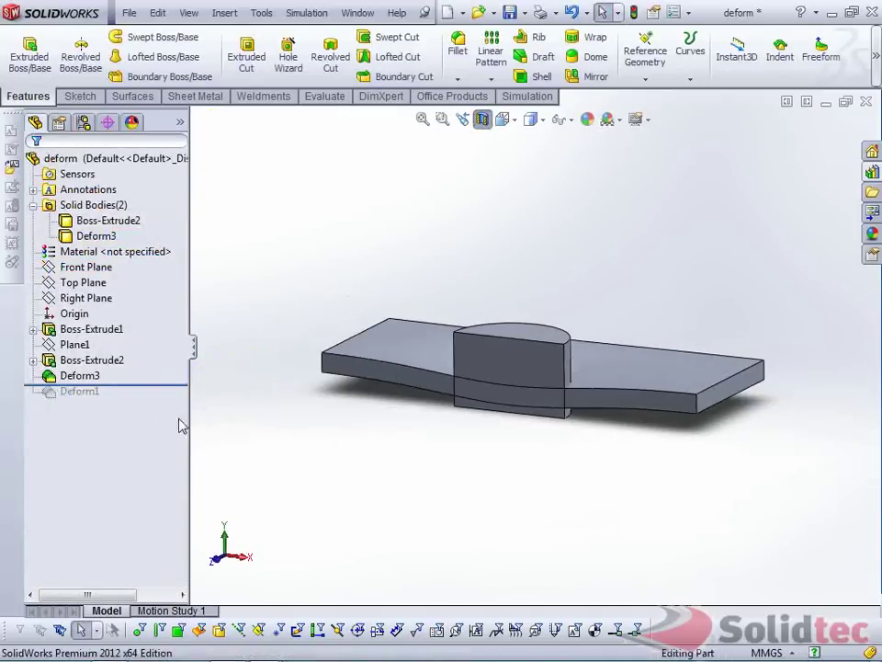
right_click(92, 223)
left_click(100, 199)
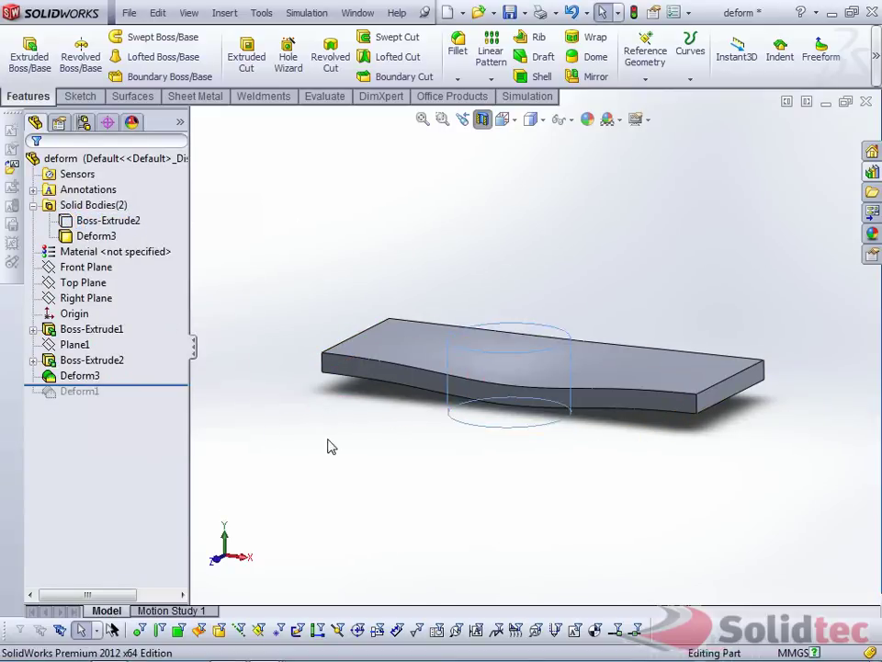
mouse_move(485, 454)
middle_mouse_down()
mouse_move(474, 512)
mouse_move(486, 386)
mouse_move(532, 417)
mouse_move(526, 405)
mouse_move(504, 405)
mouse_move(472, 455)
mouse_move(482, 467)
middle_mouse_up()
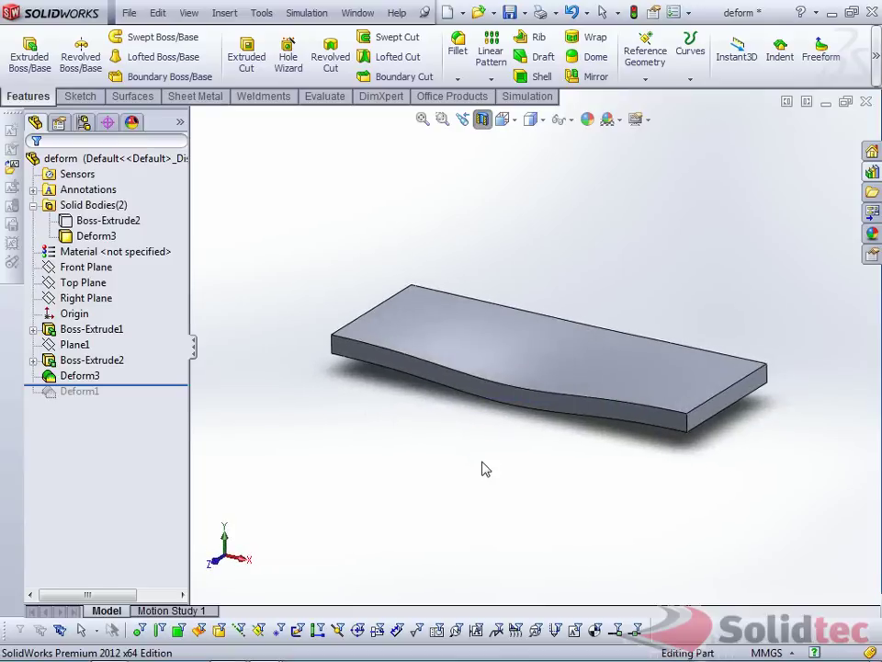
key("ctrl+Tab")
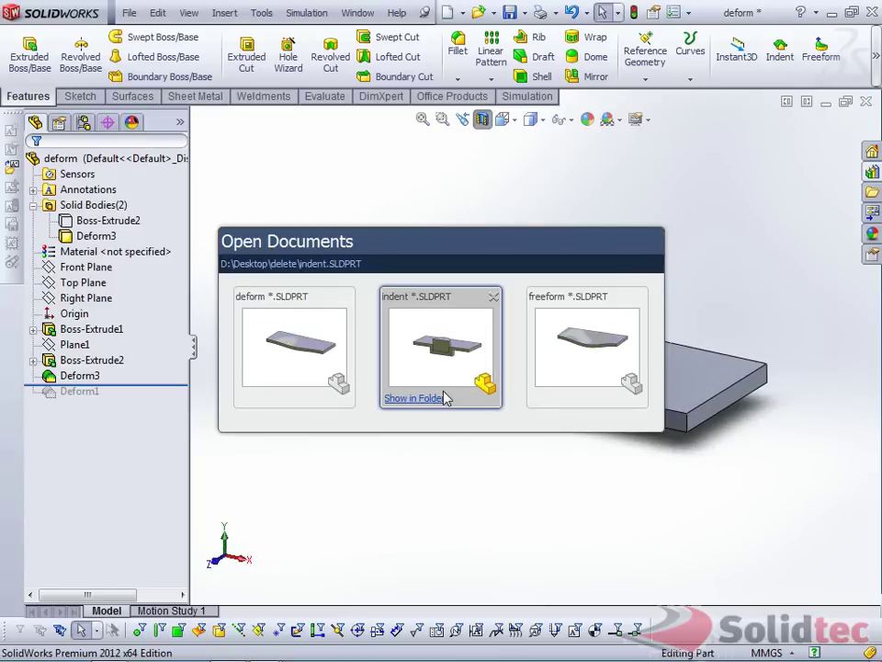
- Switch to the freeform part and inspect its Freeform1 and Freeform2 features
left_click(602, 341)
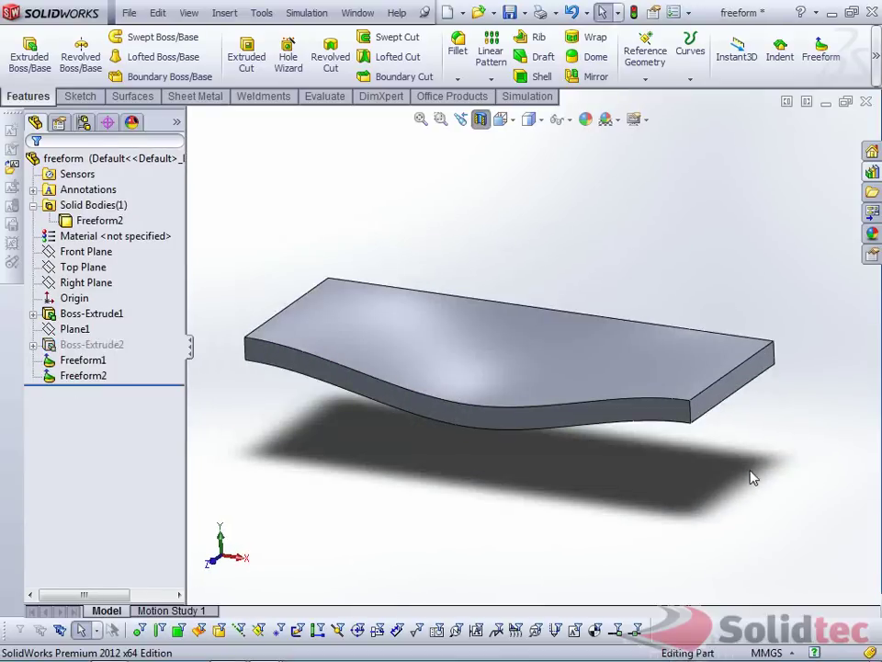
left_click(83, 375)
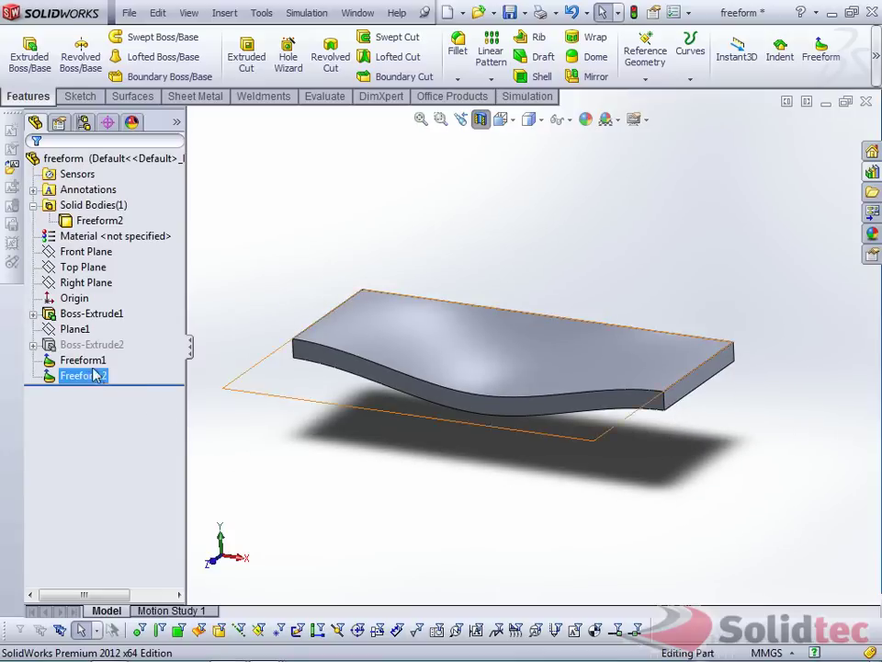
left_click(84, 360)
left_click(83, 375)
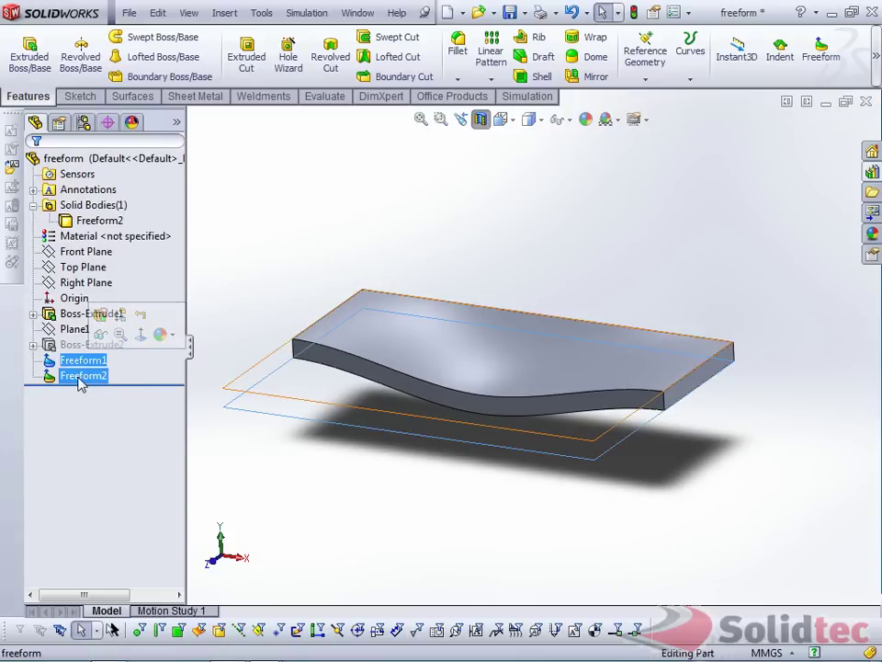
mouse_move(434, 469)
middle_mouse_down()
mouse_move(429, 417)
mouse_move(430, 467)
middle_mouse_up()
left_click(675, 500)
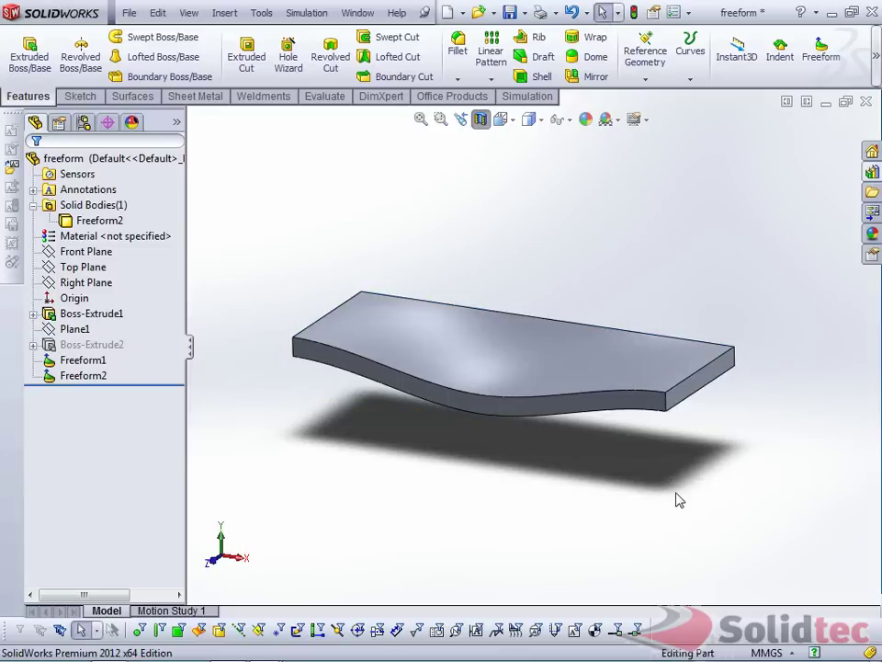
- Roll the part back before Freeform1 to flatten the plate and start a new Freeform feature
left_click(117, 95)
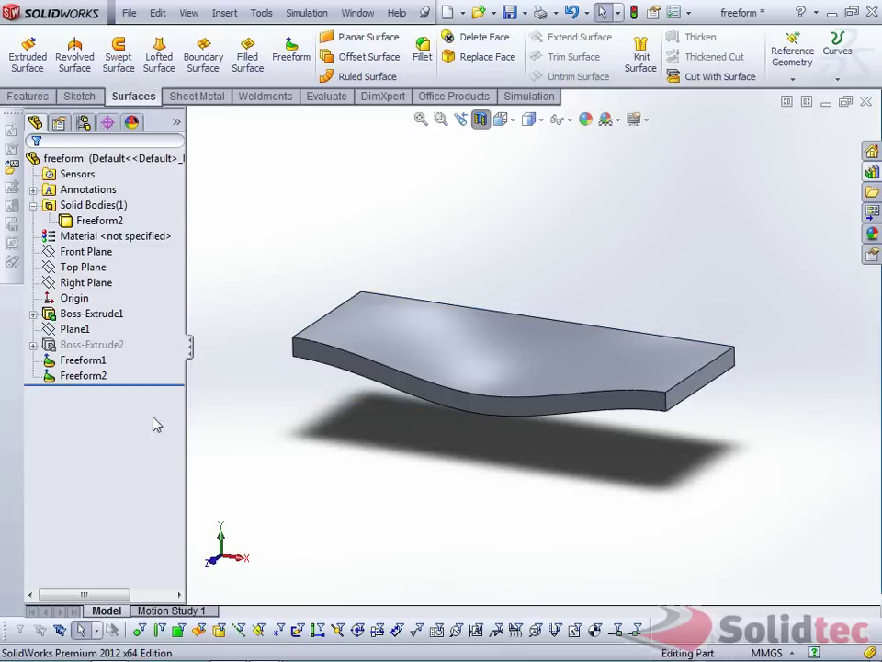
left_click(82, 359)
right_click(75, 361)
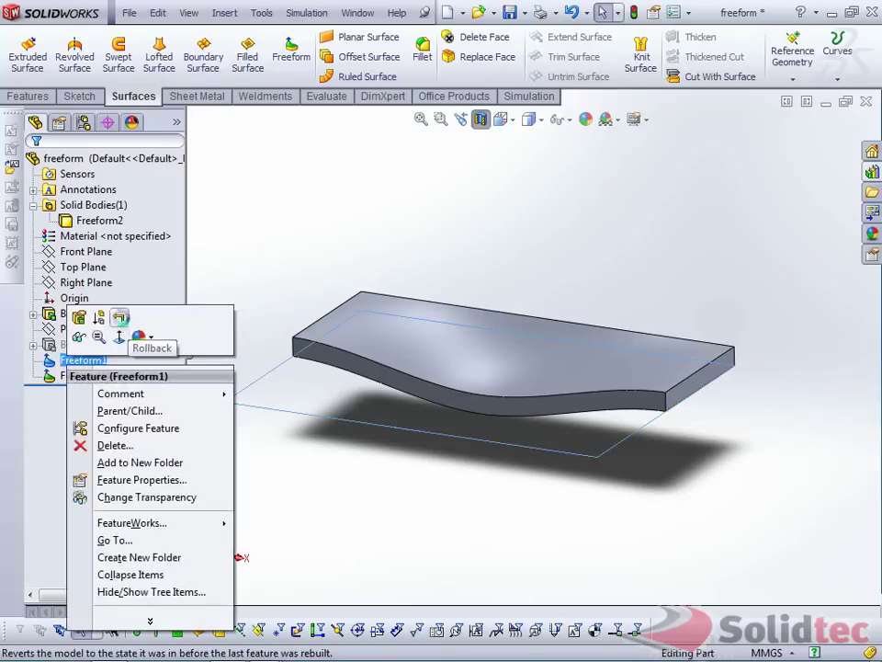
left_click(122, 327)
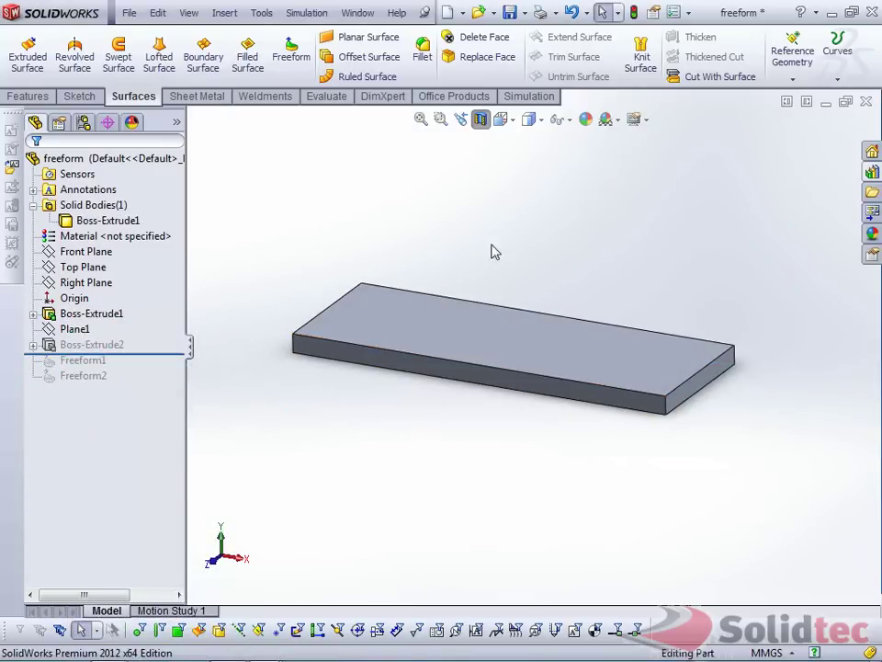
left_click(20, 95)
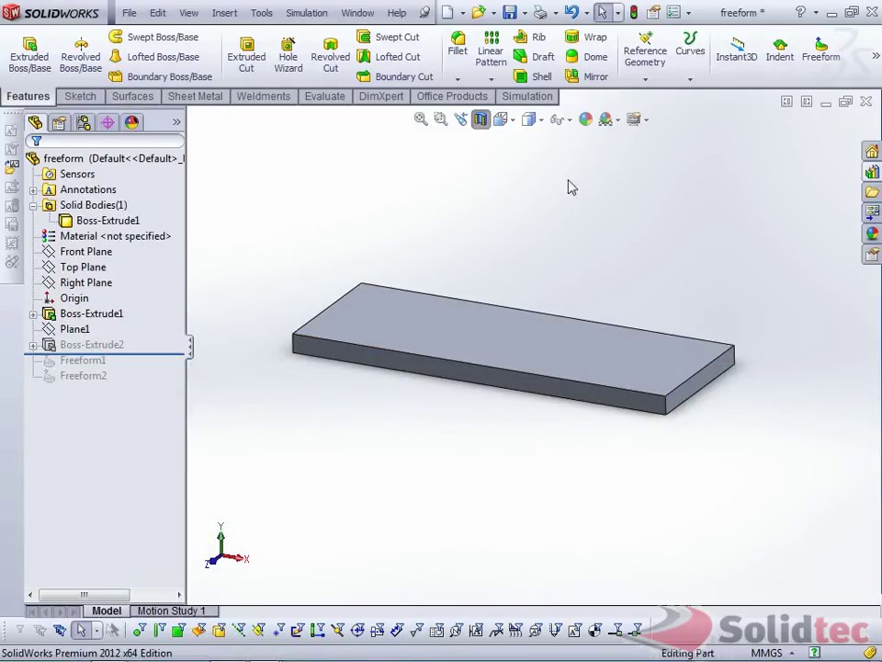
left_click(823, 55)
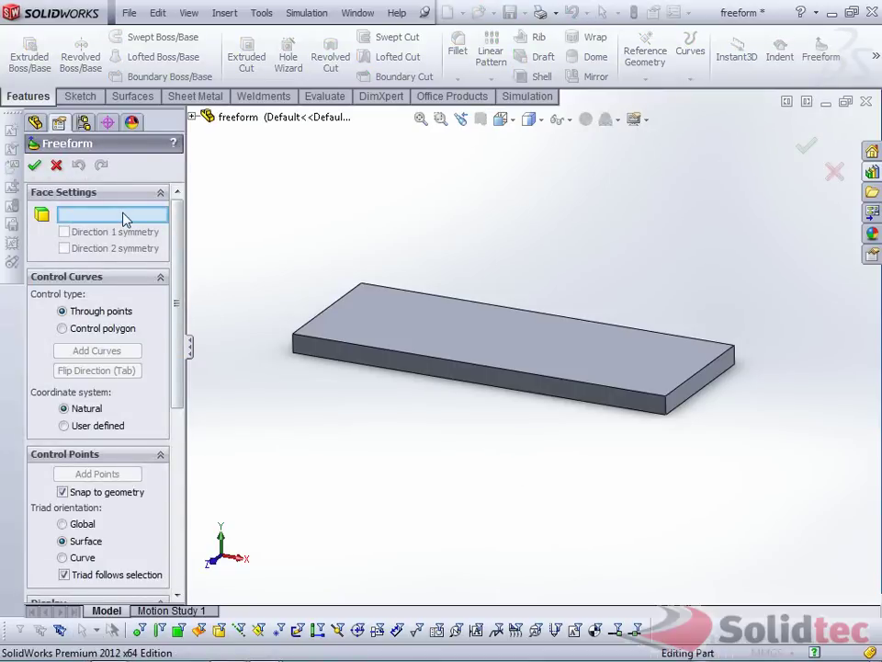
- Select the plate's bottom face as the face for the new Freeform
middle_click_drag(436, 439, 481, 453)
left_click(524, 431)
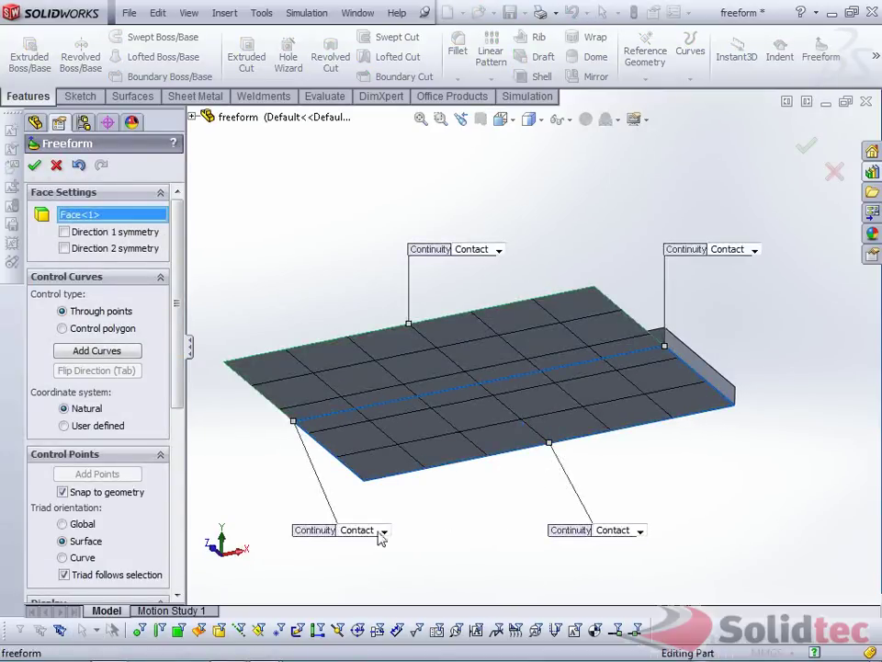
middle_click_drag(381, 537, 387, 478)
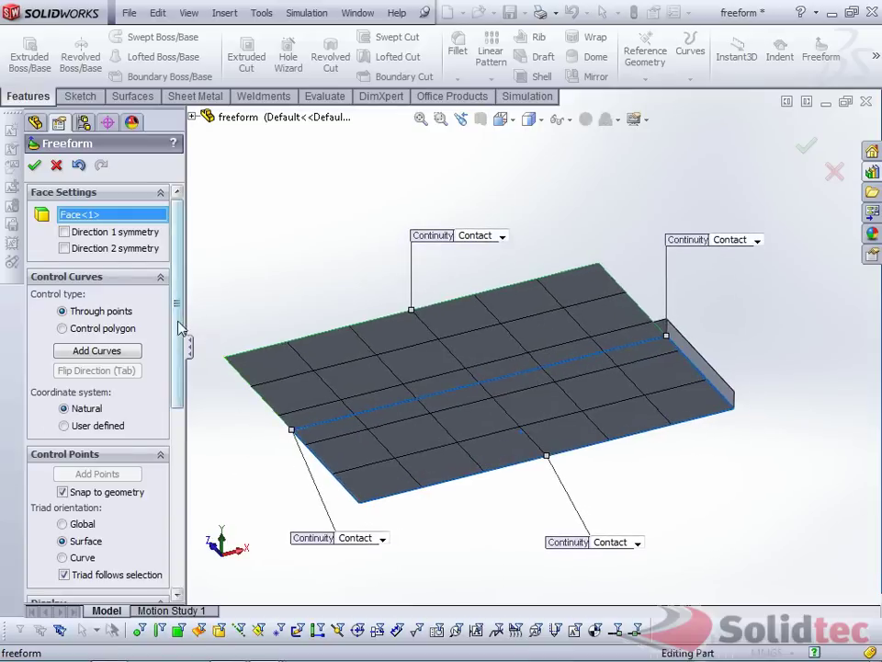
left_click_drag(181, 326, 181, 344)
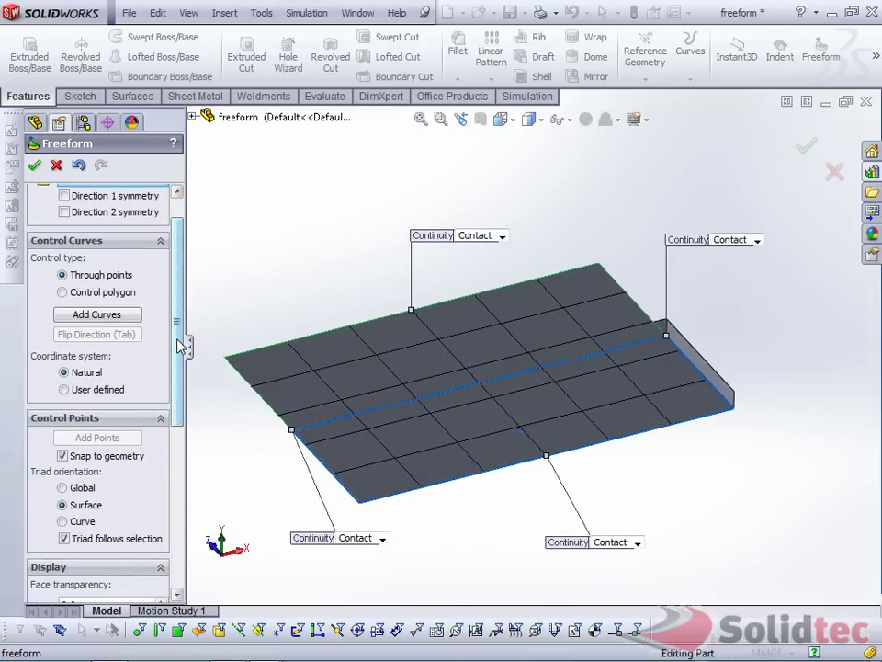
left_click(128, 314)
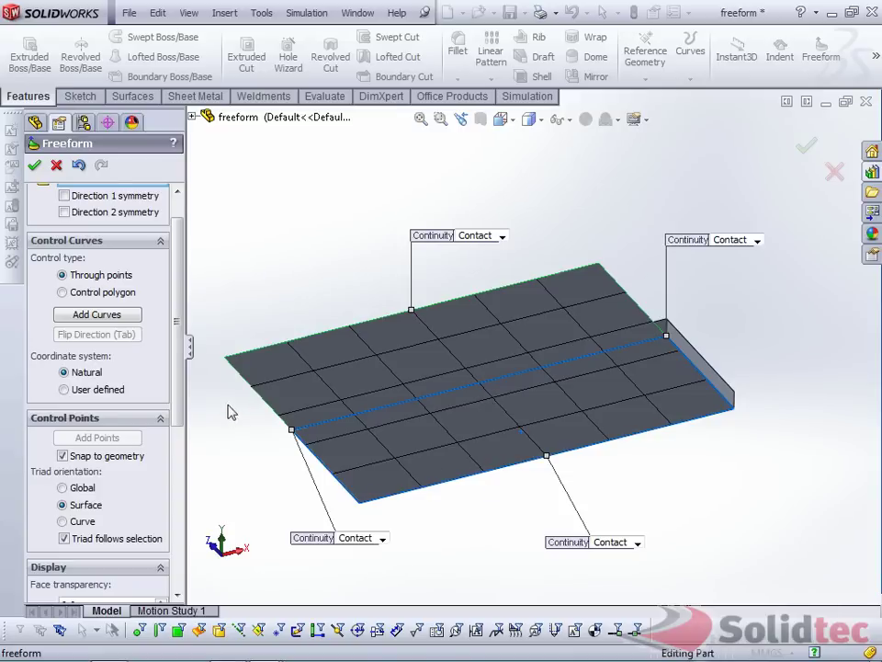
- Turn on Direction 1 and Direction 2 symmetry and resume adding control curves
key("Up")
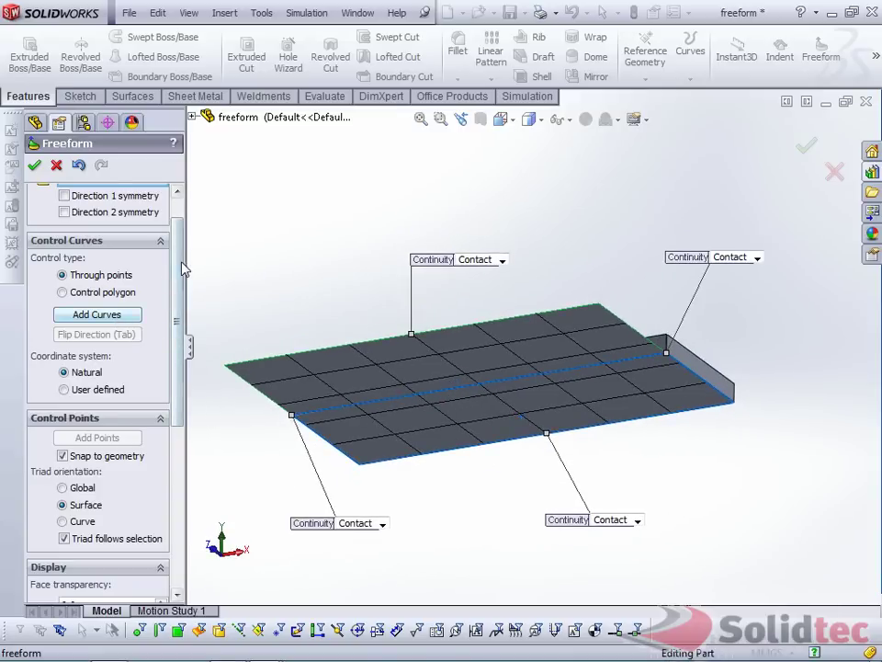
scroll(179, 243, "up", 2)
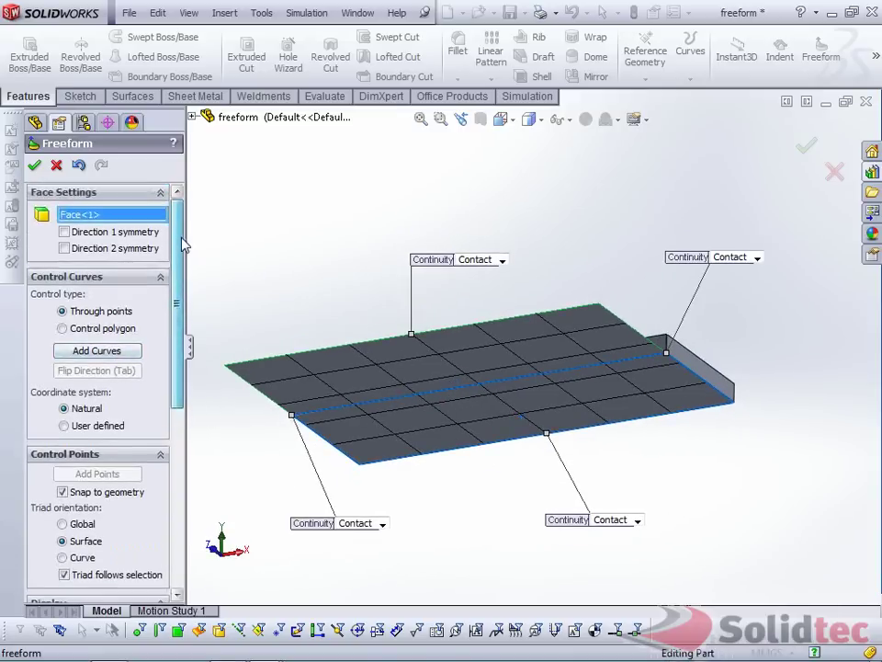
left_click(64, 233)
left_click(64, 248)
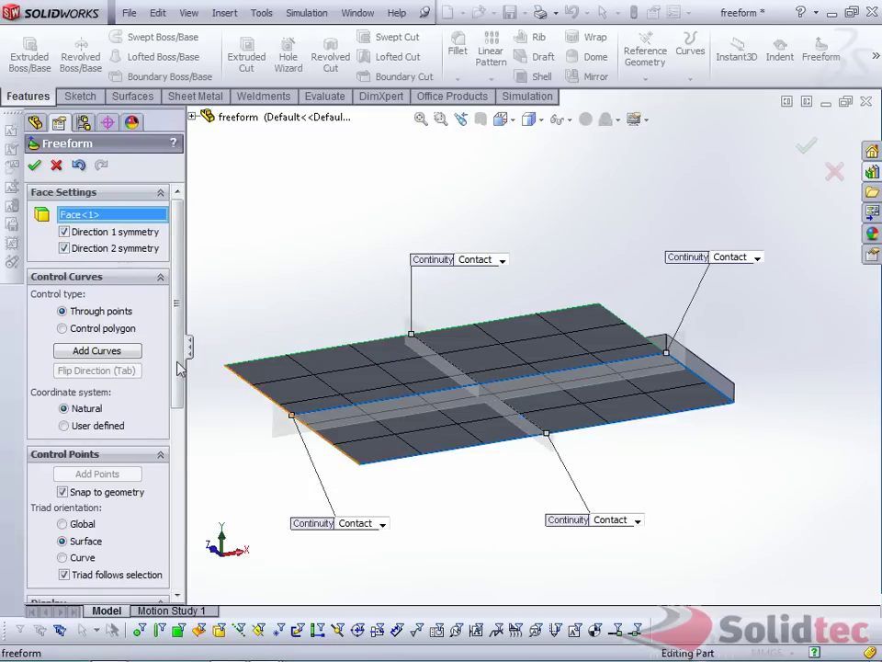
left_click(94, 355)
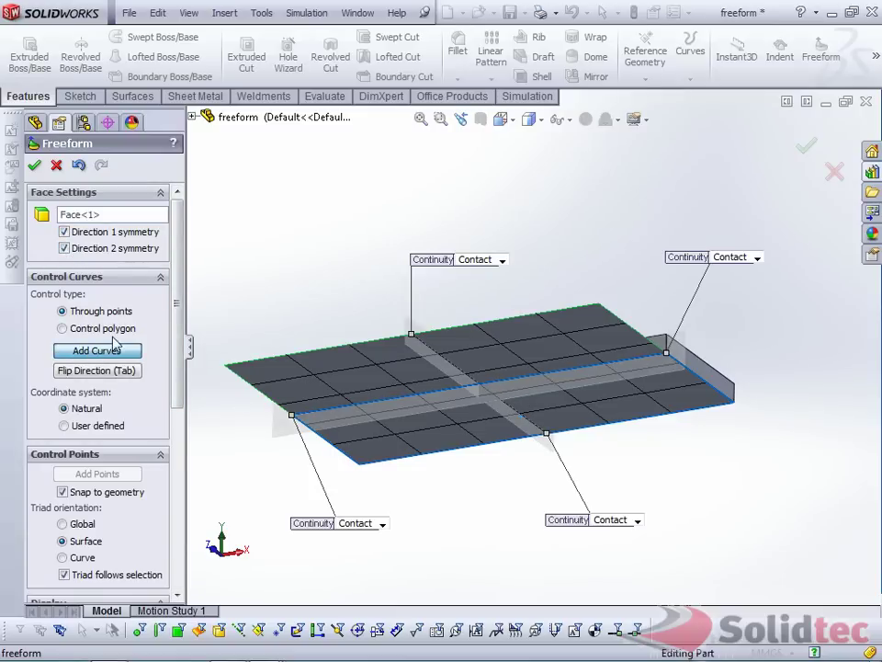
- Add a control curve across the middle of the face with a control point on it
left_click(511, 395)
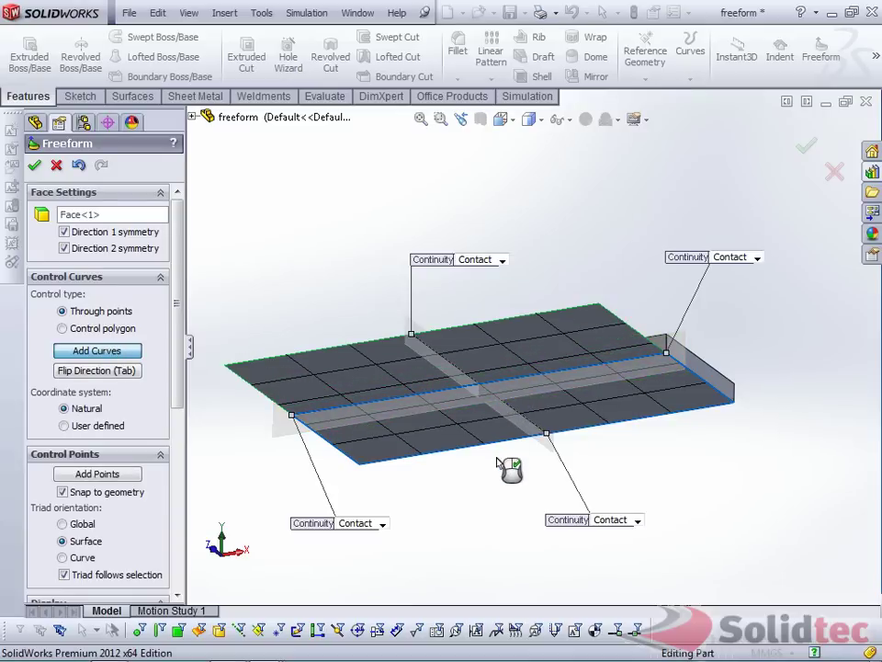
left_click(101, 474)
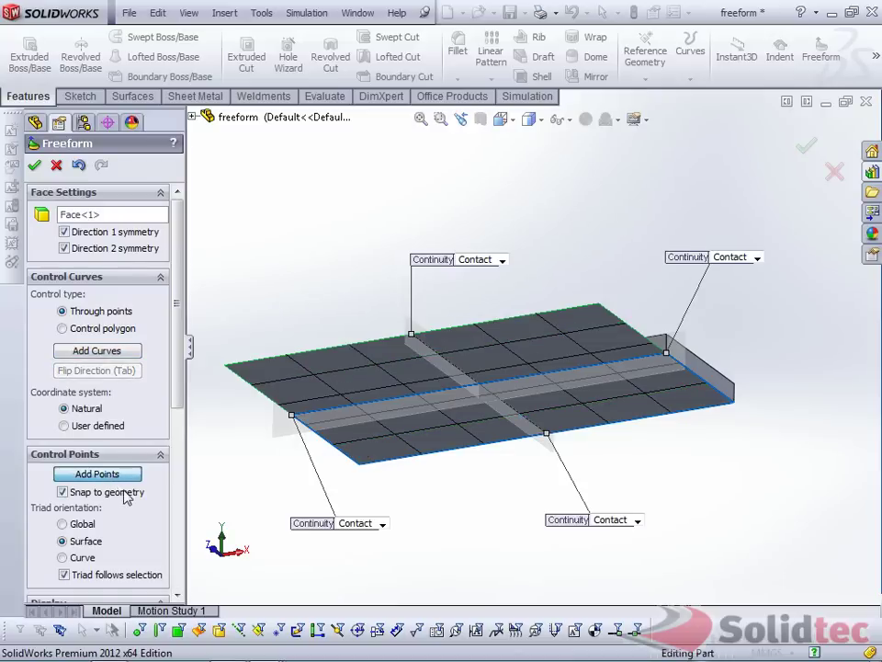
left_click(479, 386)
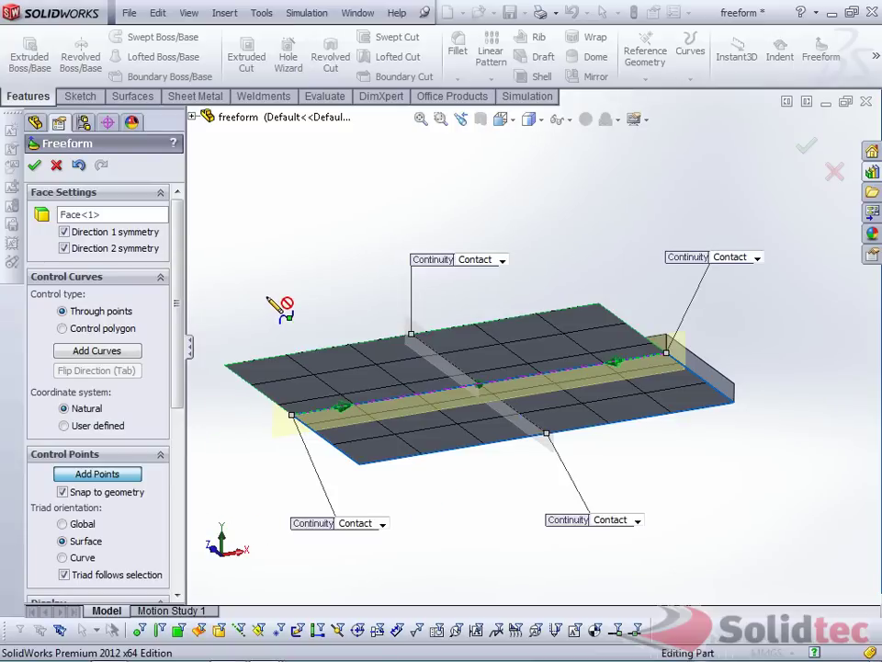
left_click(477, 384)
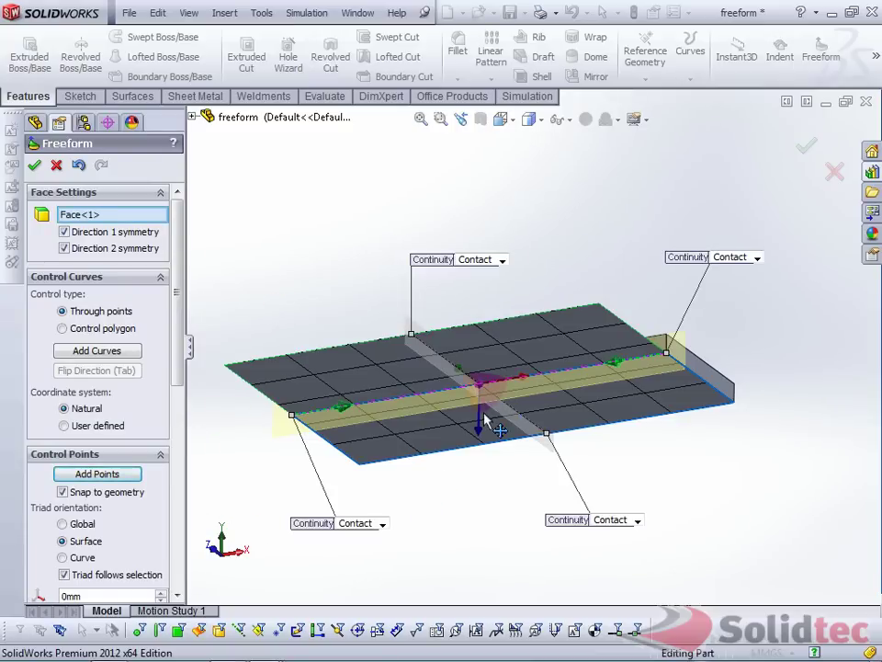
- Pull the control point down into a roughly 15.58 mm bulge and accept it as Freeform4
middle_click_drag(487, 437, 502, 501)
left_click_drag(478, 441, 513, 477)
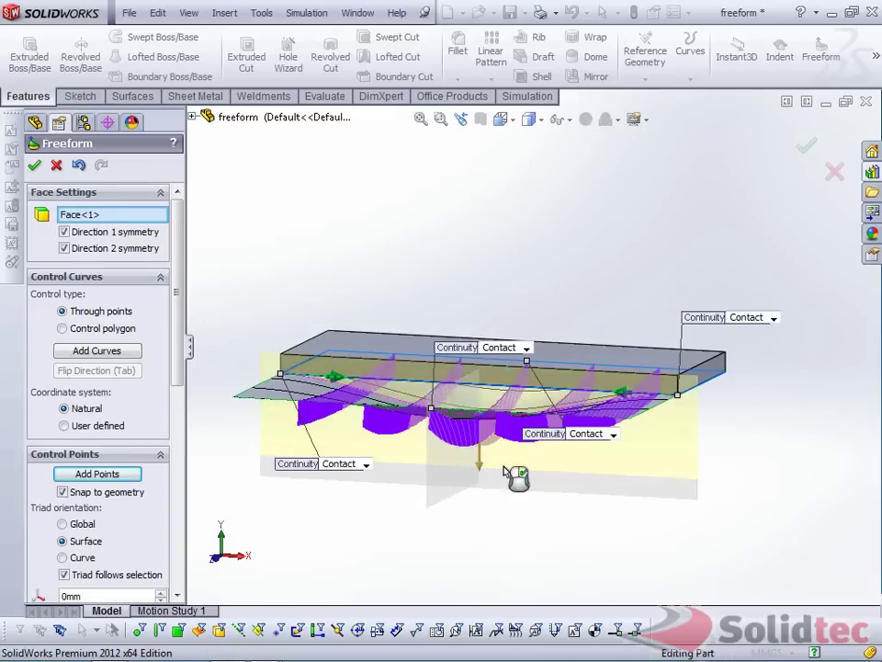
middle_click_drag(762, 469, 755, 472)
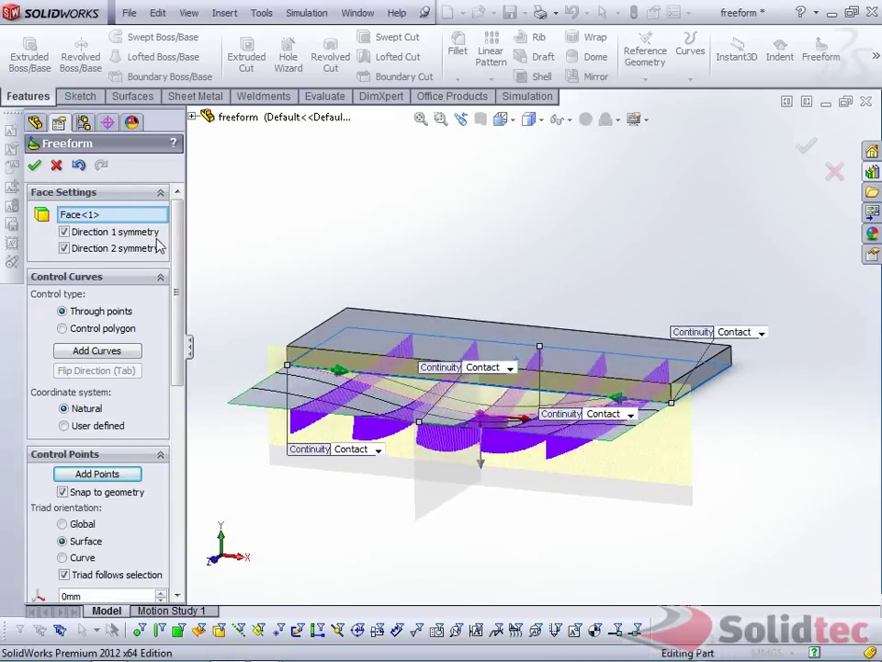
scroll(158, 244, "down", 10)
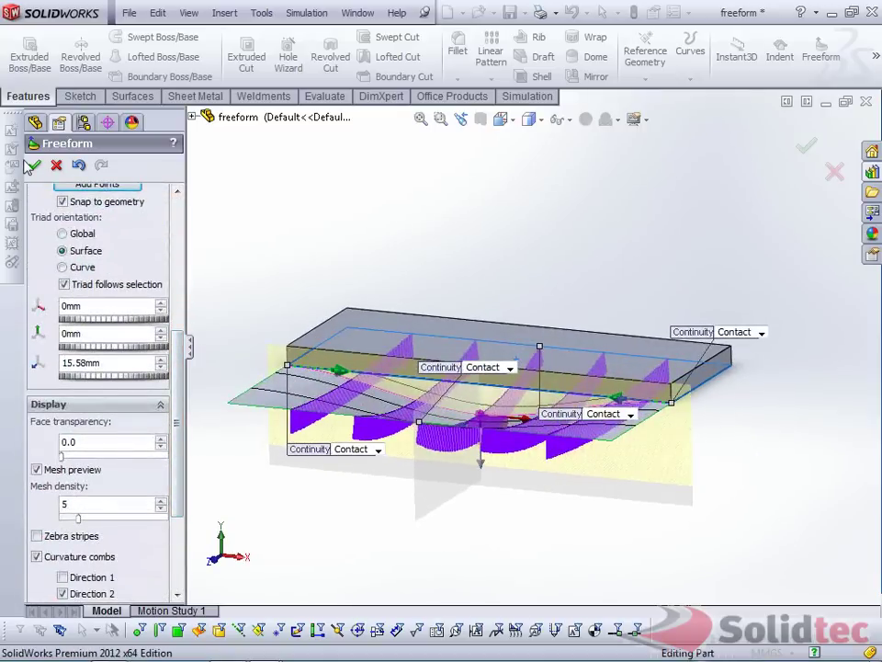
left_click(33, 166)
middle_click_drag(589, 349, 551, 386)
left_click(299, 422)
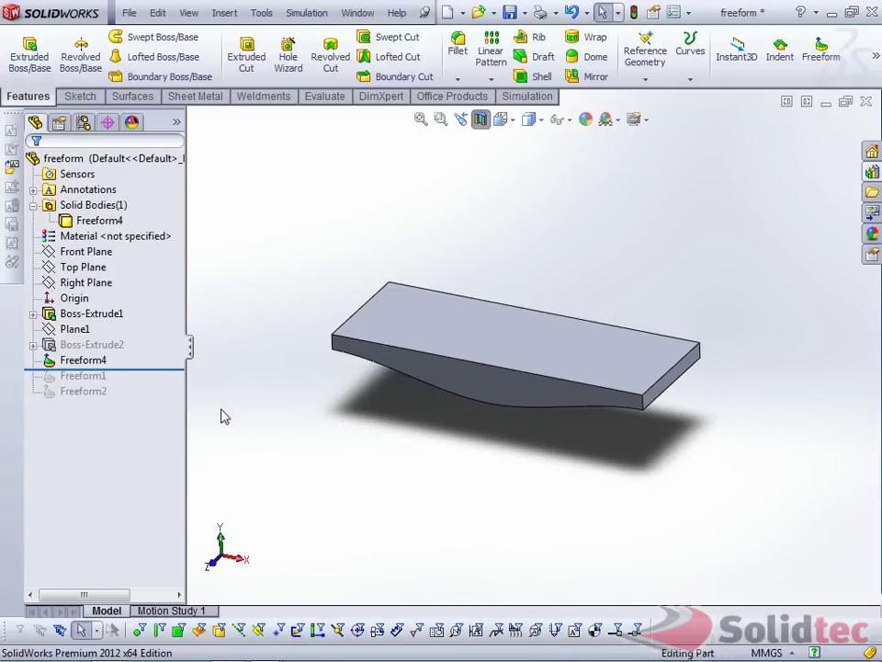
- Roll the history forward through Freeform1 and Freeform2, inspect the wavy plate, and dismiss the save reminder
left_click_drag(129, 368, 126, 386)
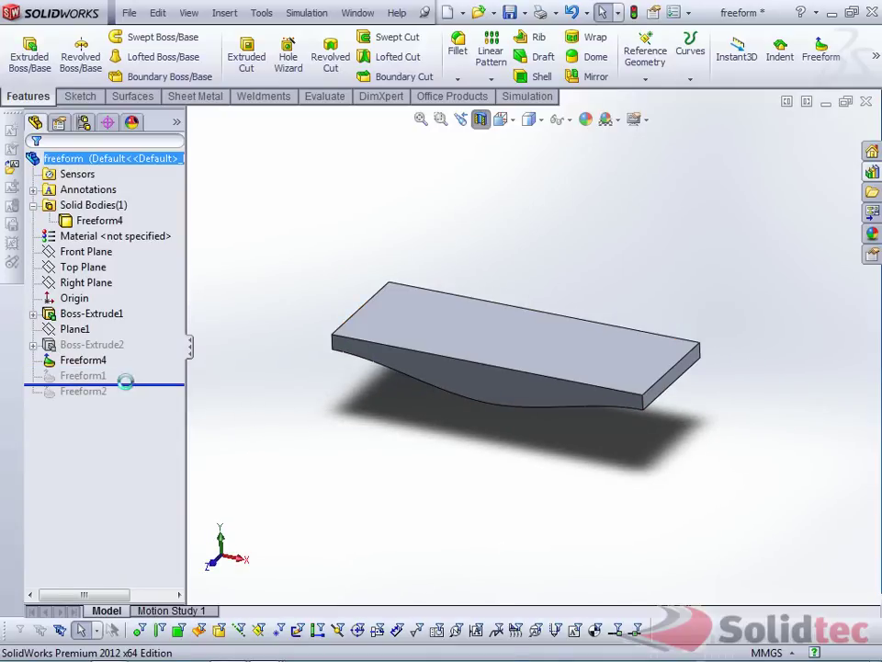
left_click(91, 378)
right_click(90, 378)
left_click(175, 388)
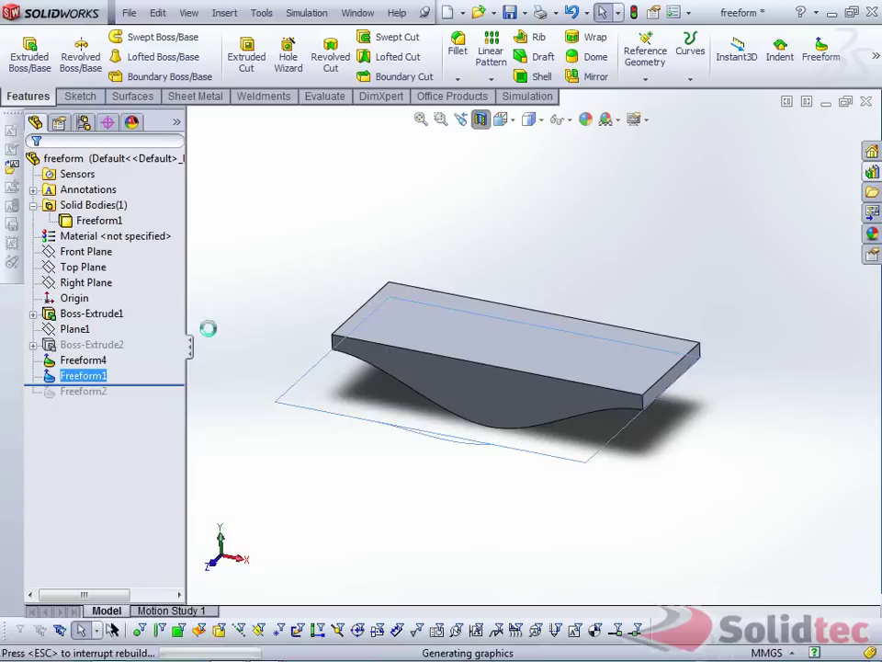
left_click_drag(175, 386, 163, 404)
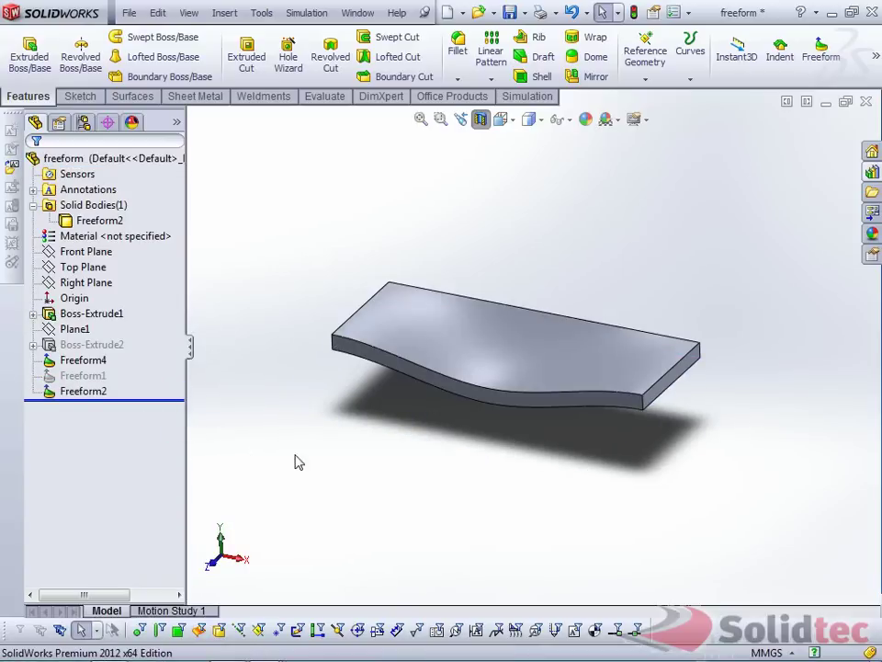
middle_click_drag(505, 460, 529, 465)
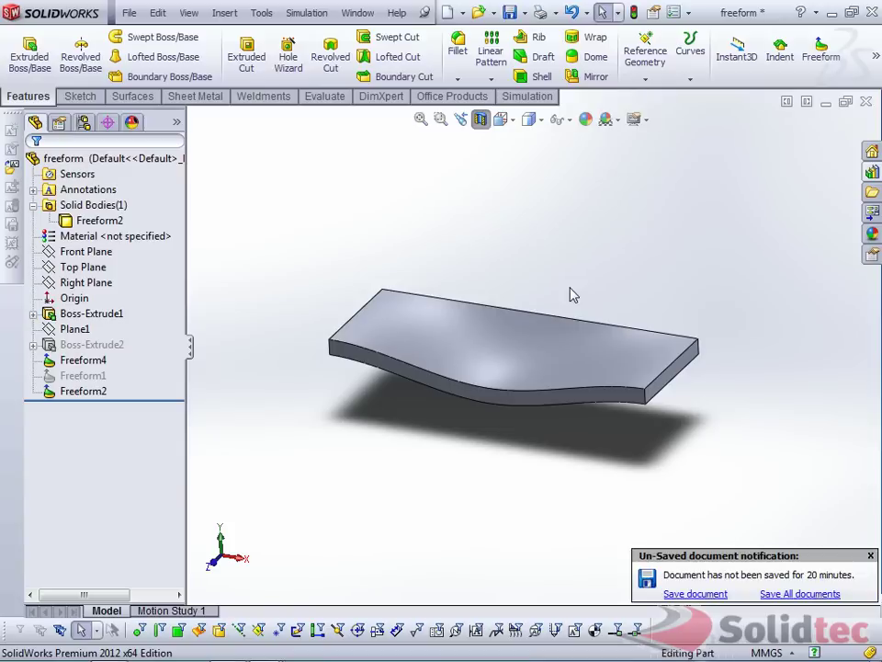
left_click(870, 555)
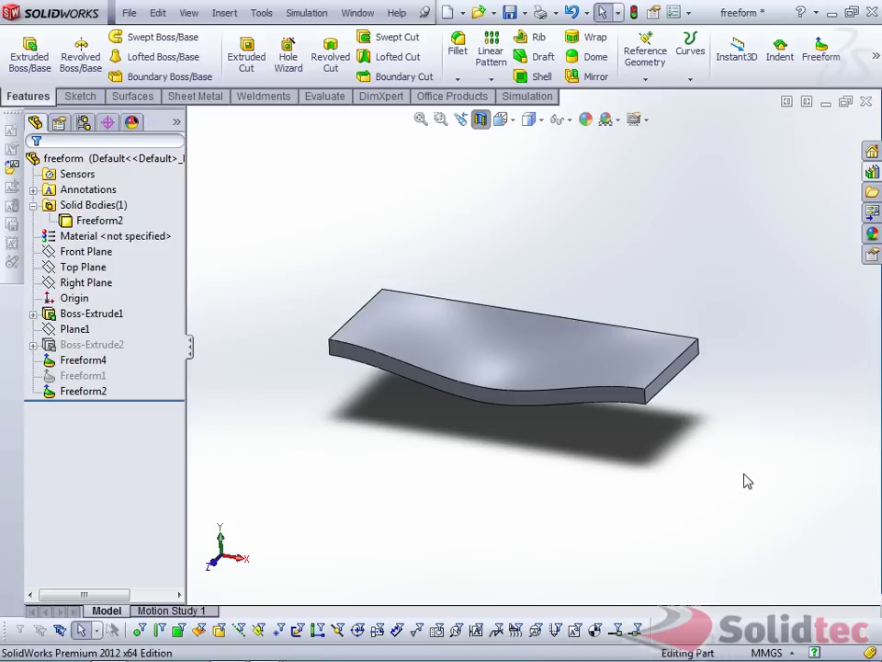